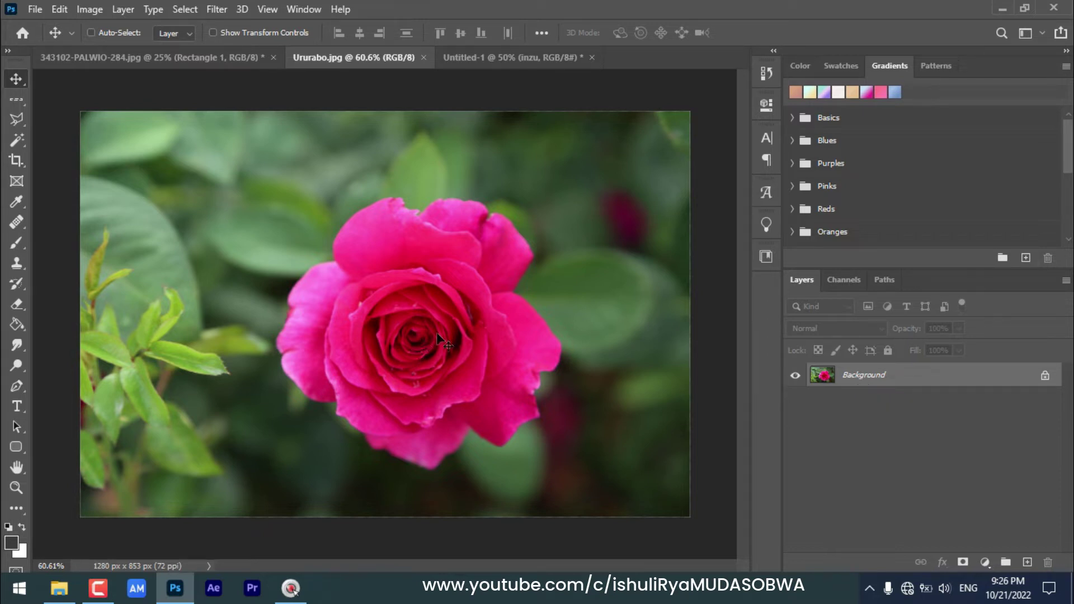
Step: Try to move the Background layer without converting it to a normal layer
left_click_drag(412, 320, 418, 271)
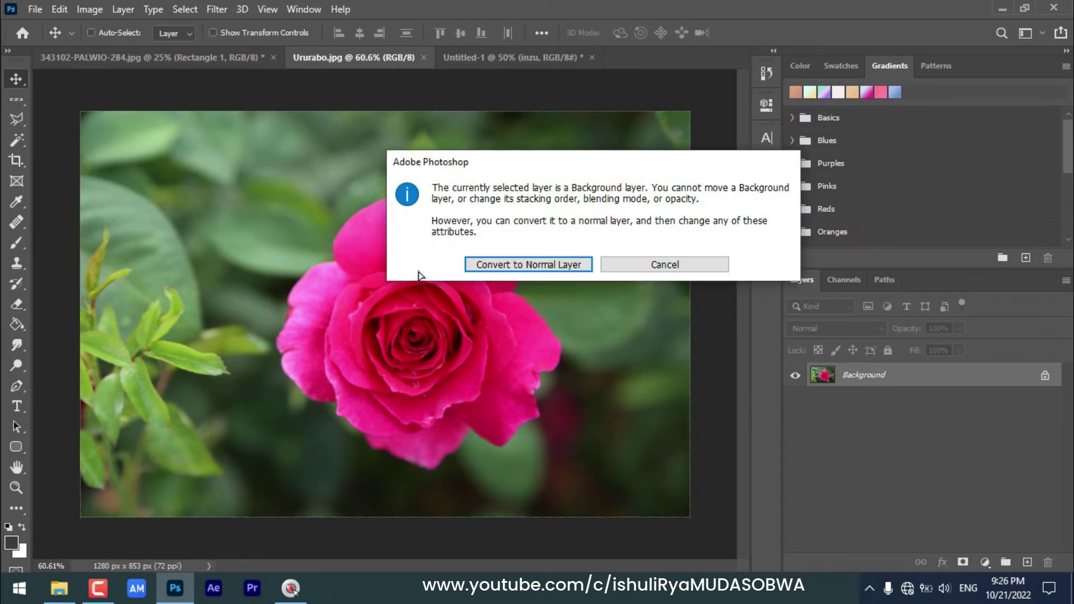
left_click(657, 265)
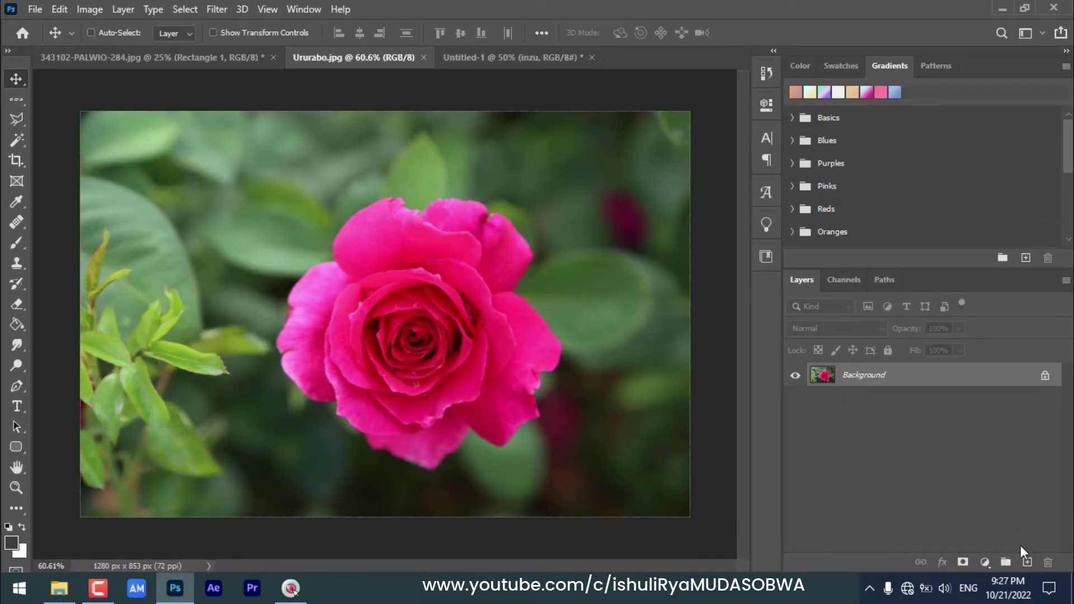
Step: Add three new empty layers above the Background layer
left_click(1027, 563)
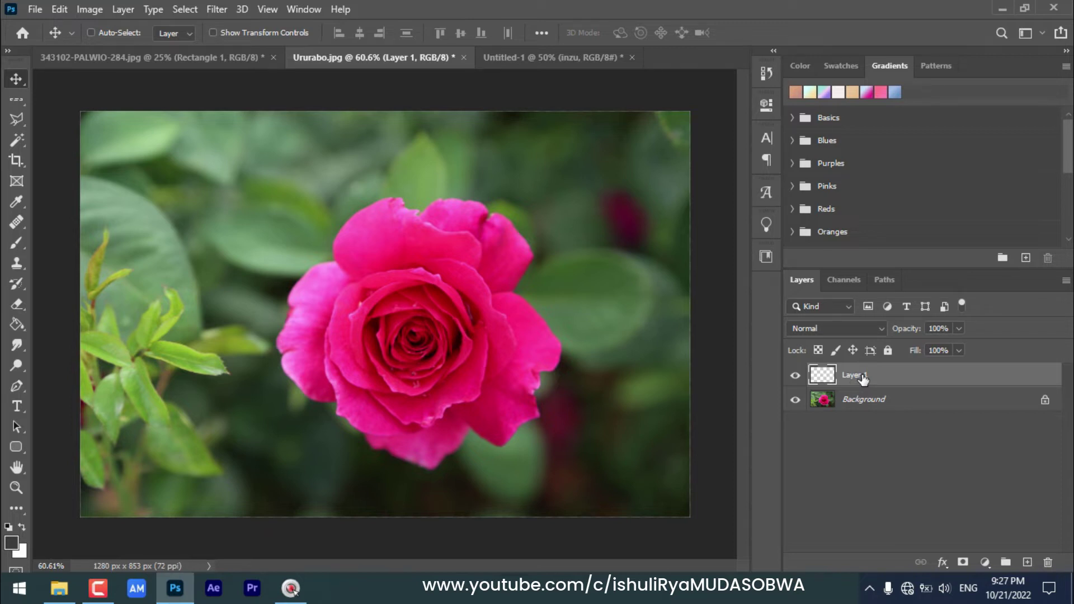
left_click(1027, 563)
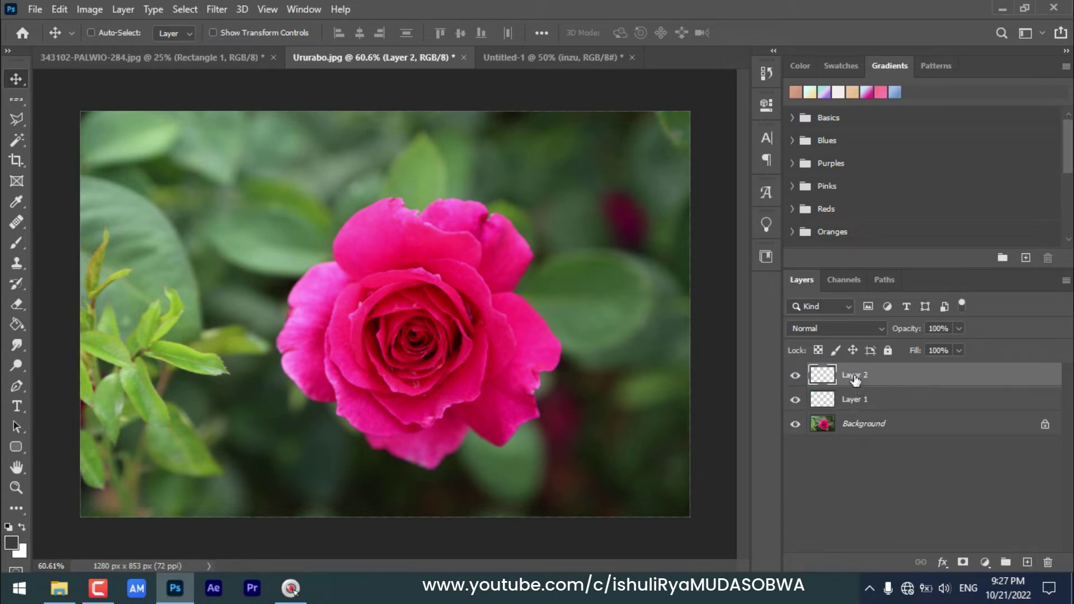
left_click(1027, 563)
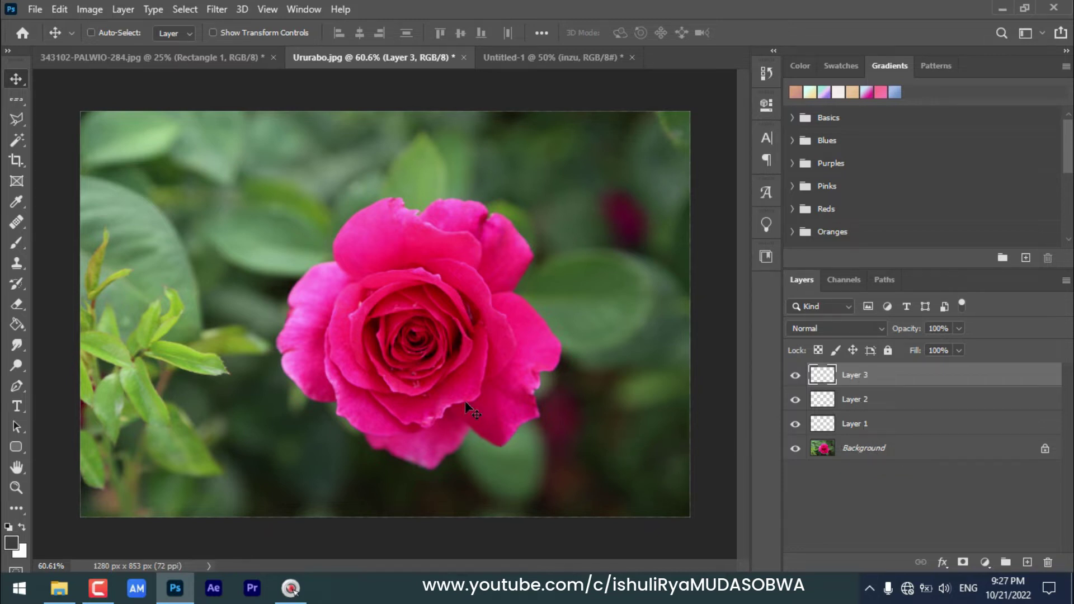
Step: On Layer 1, draw a rectangle of about 405 × 314 px across the rose's upper-left part, using the Stamp Edge tool preset
left_click(896, 428)
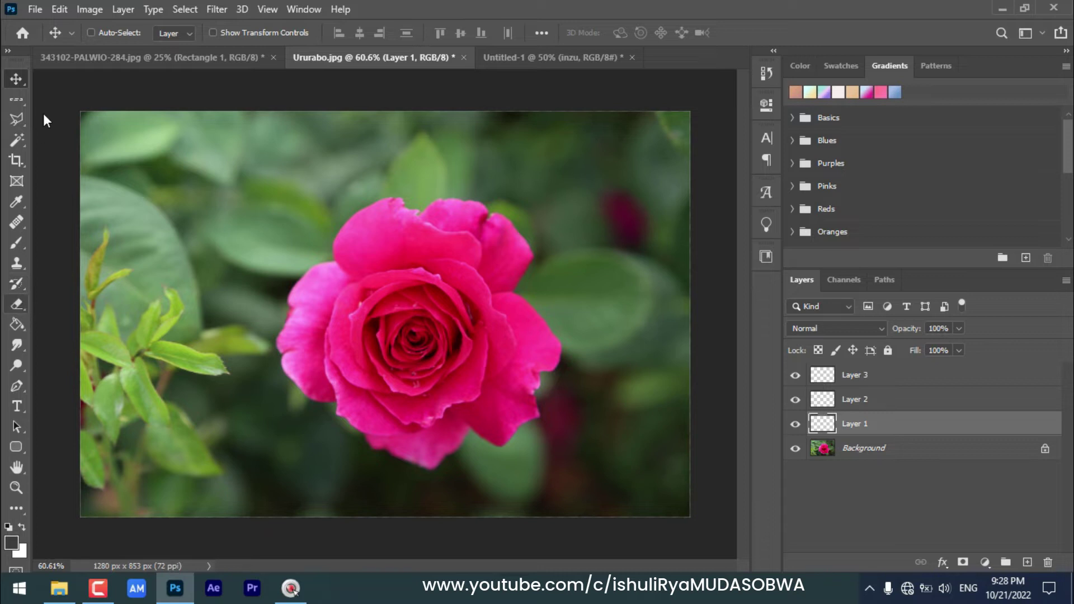
left_click(72, 32)
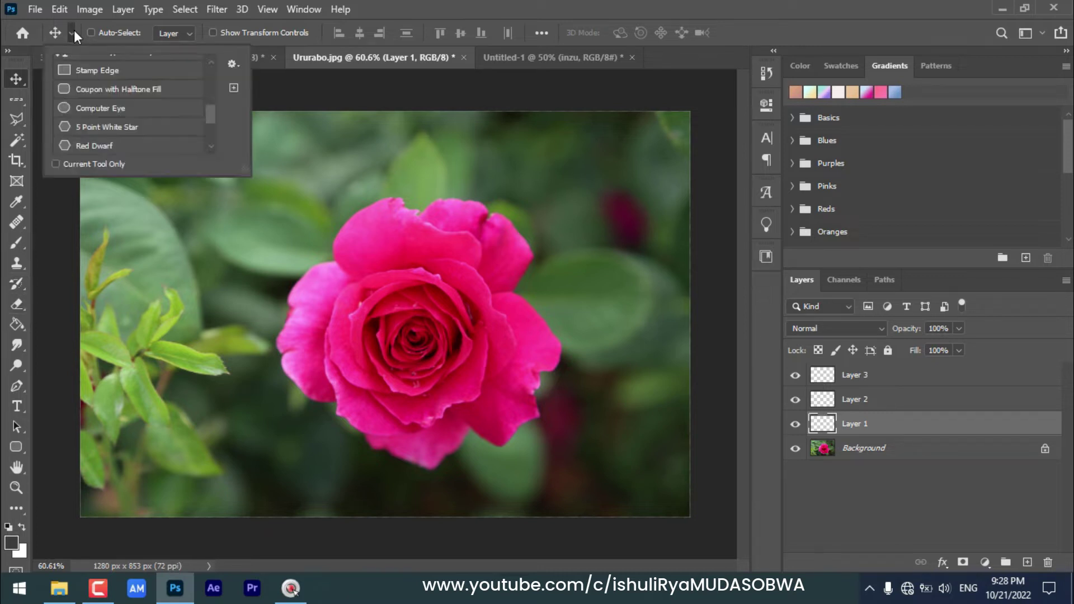
left_click(85, 72)
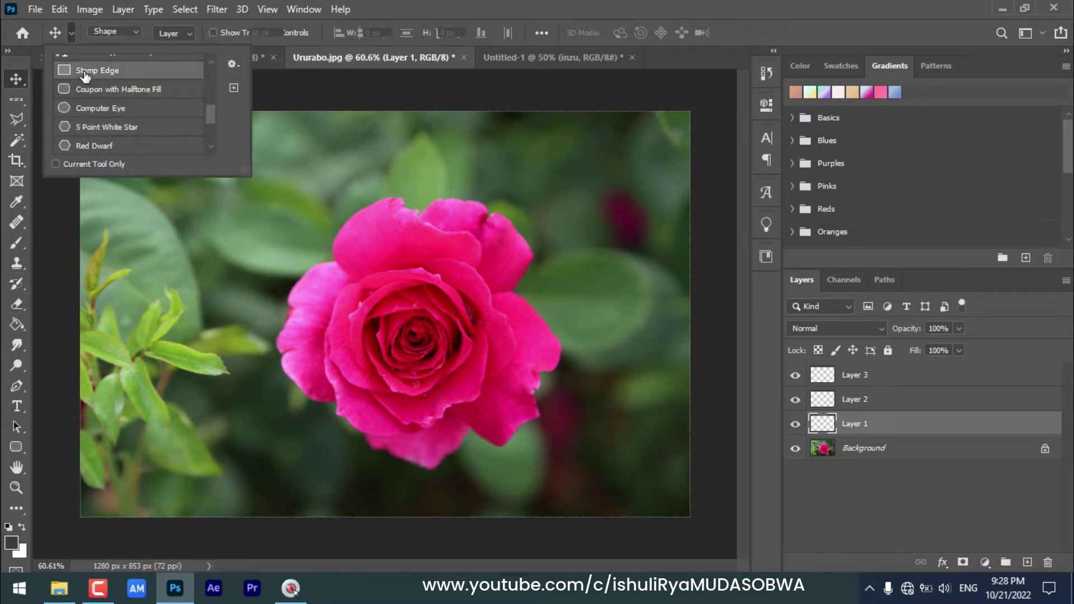
left_click(250, 214)
left_click_drag(247, 214, 439, 363)
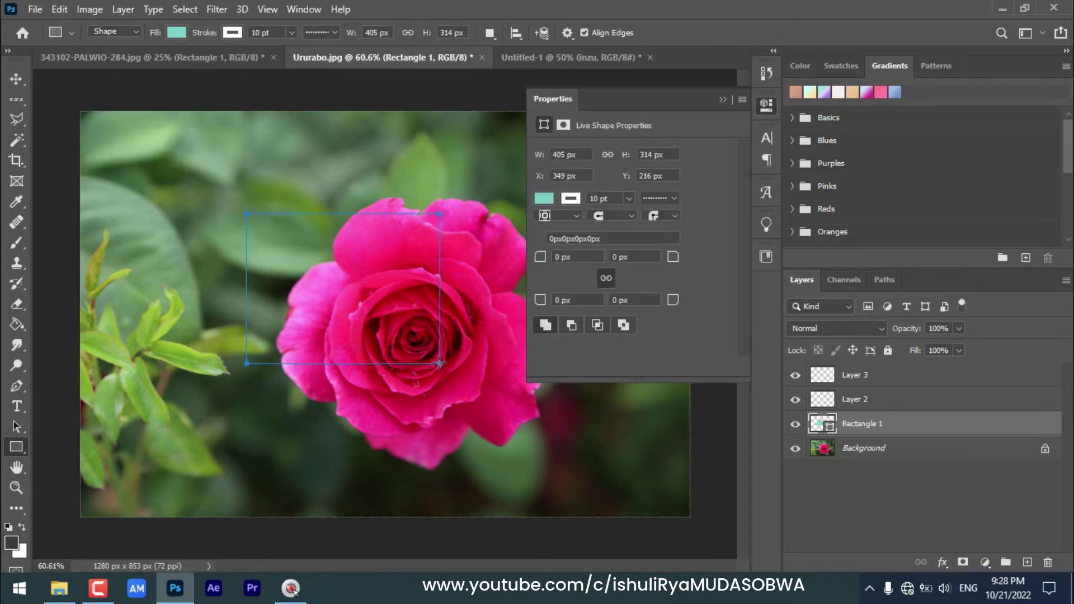
Step: Set the rectangle's stroke width to 0 pt
left_click(627, 199)
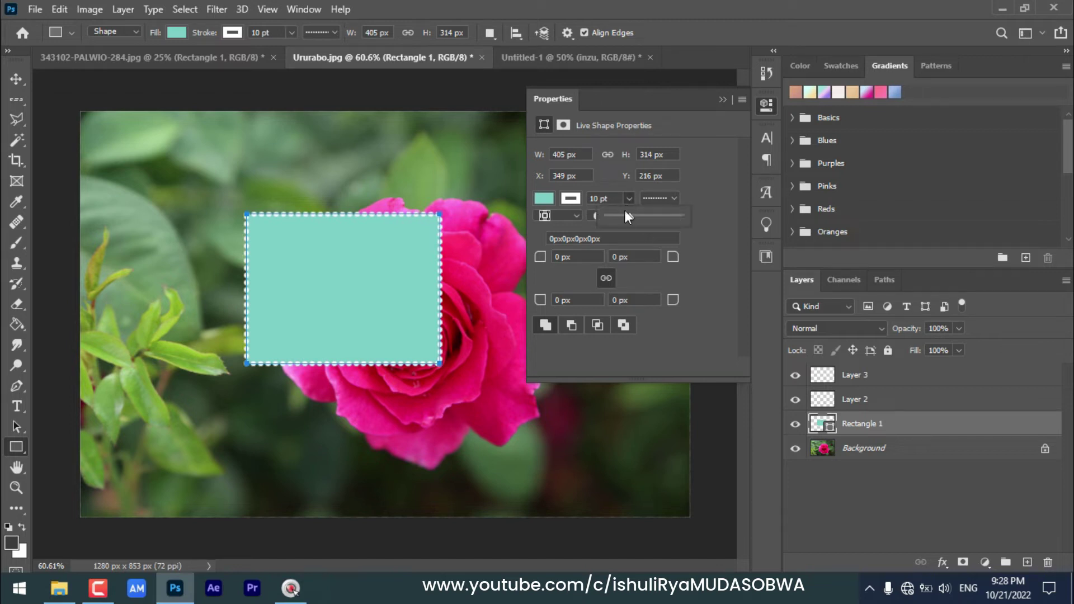
left_click_drag(610, 218, 549, 204)
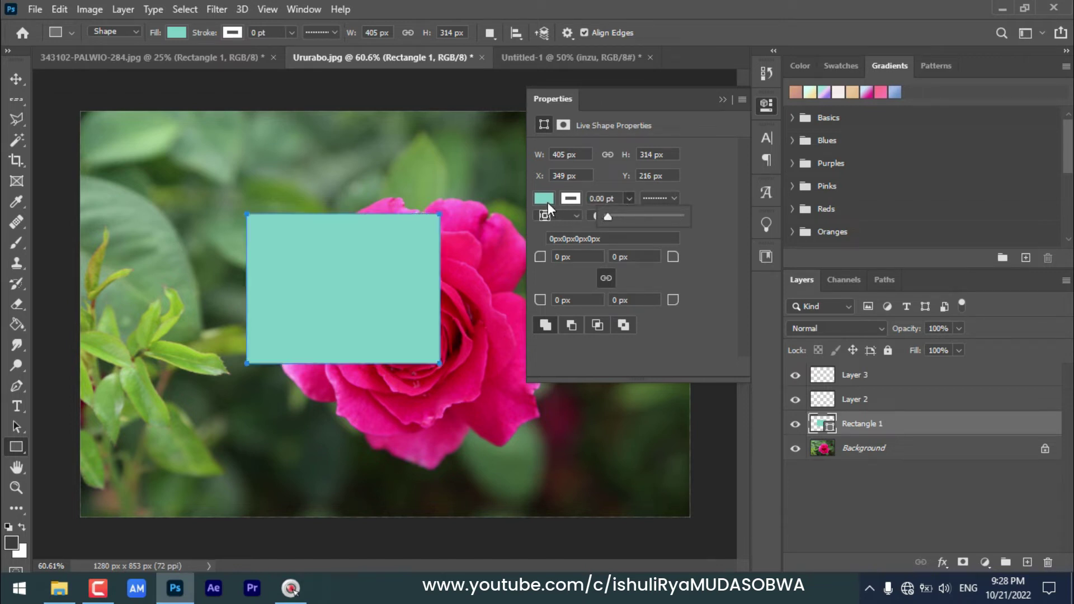
left_click(723, 99)
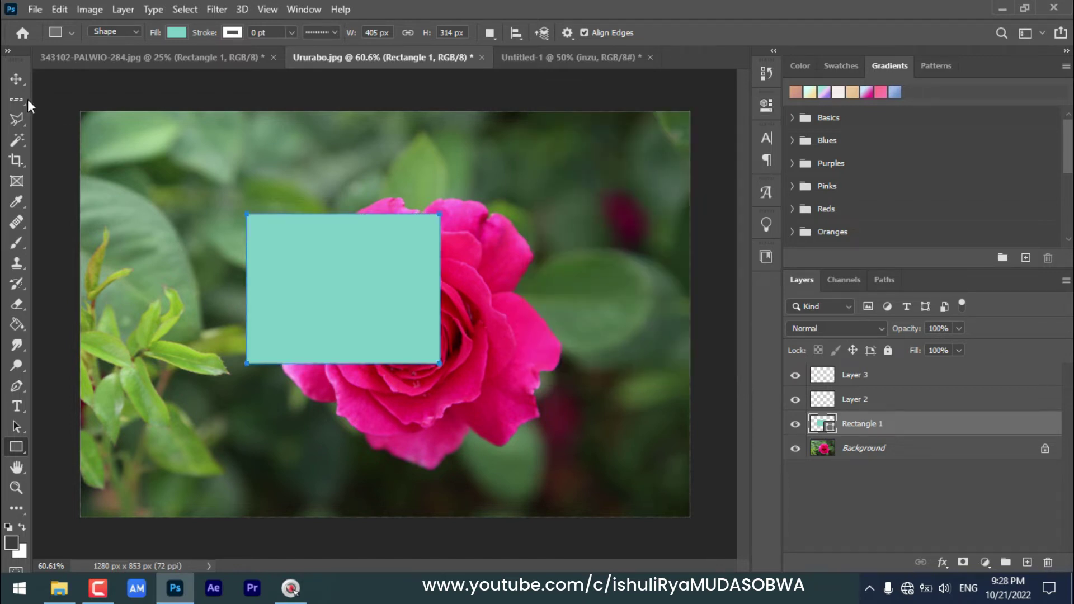
Step: Move the teal rectangle around over the rose with the Move tool
left_click(17, 80)
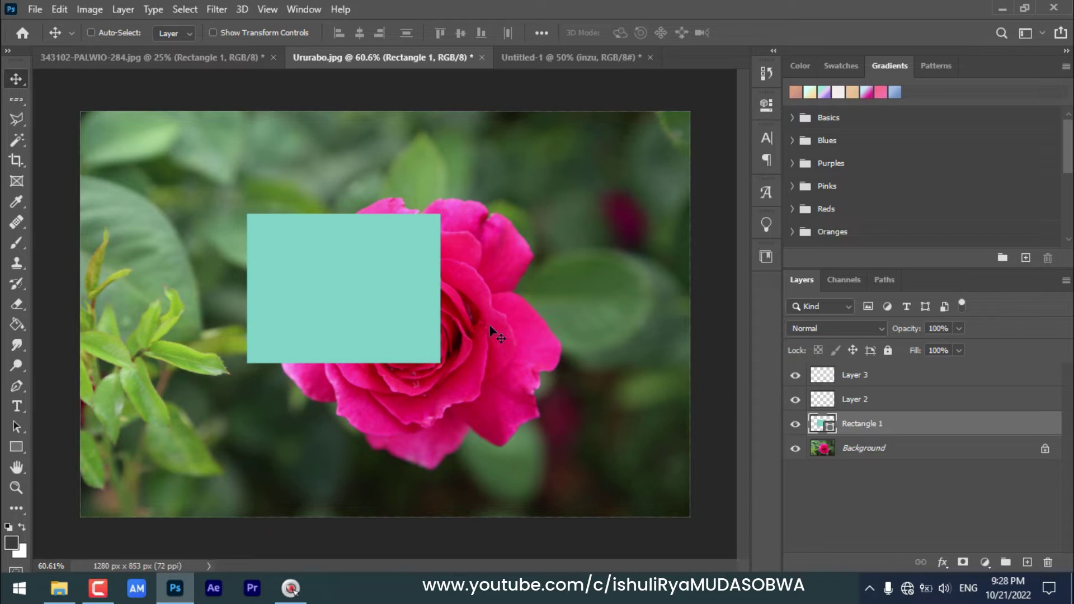
left_click_drag(354, 273, 545, 221)
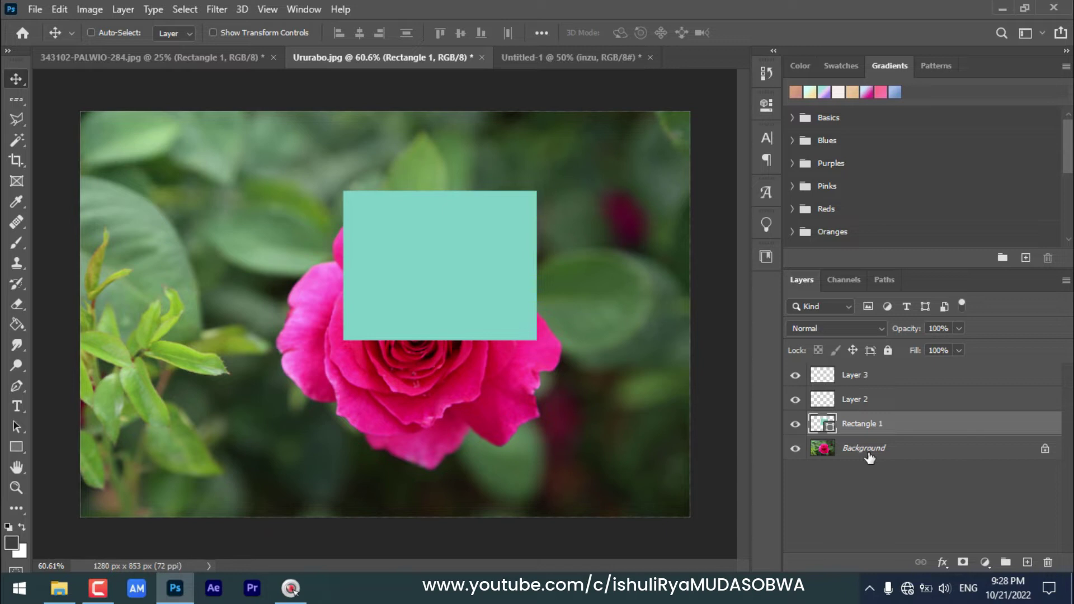
left_click_drag(472, 260, 622, 390)
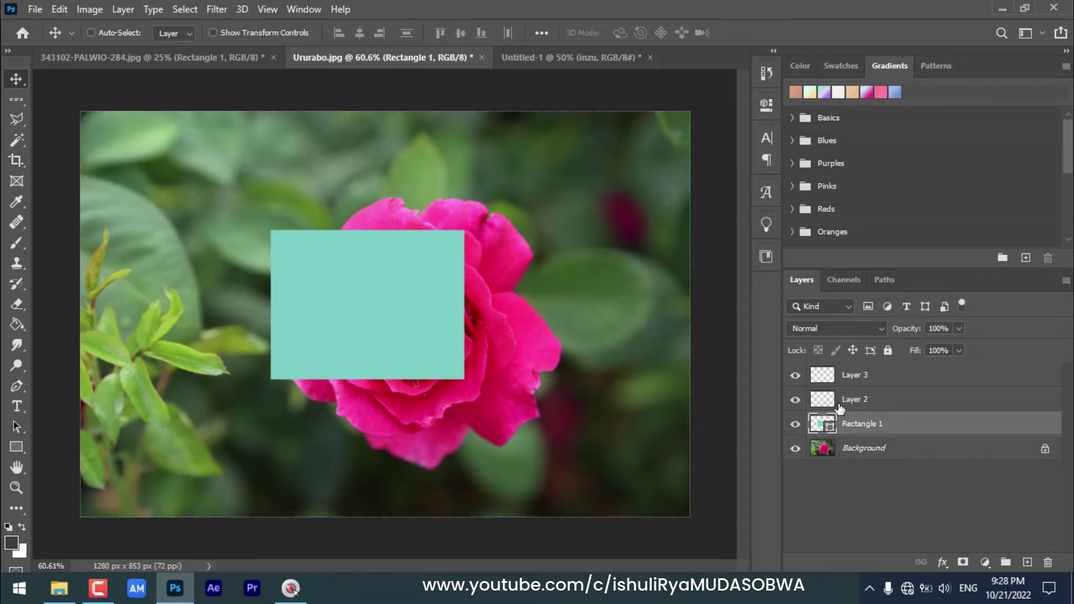
Step: Try moving the rectangle with Layer 2 active, then with the Rectangle 1 layer active place it over the rose's centre
left_click(883, 403)
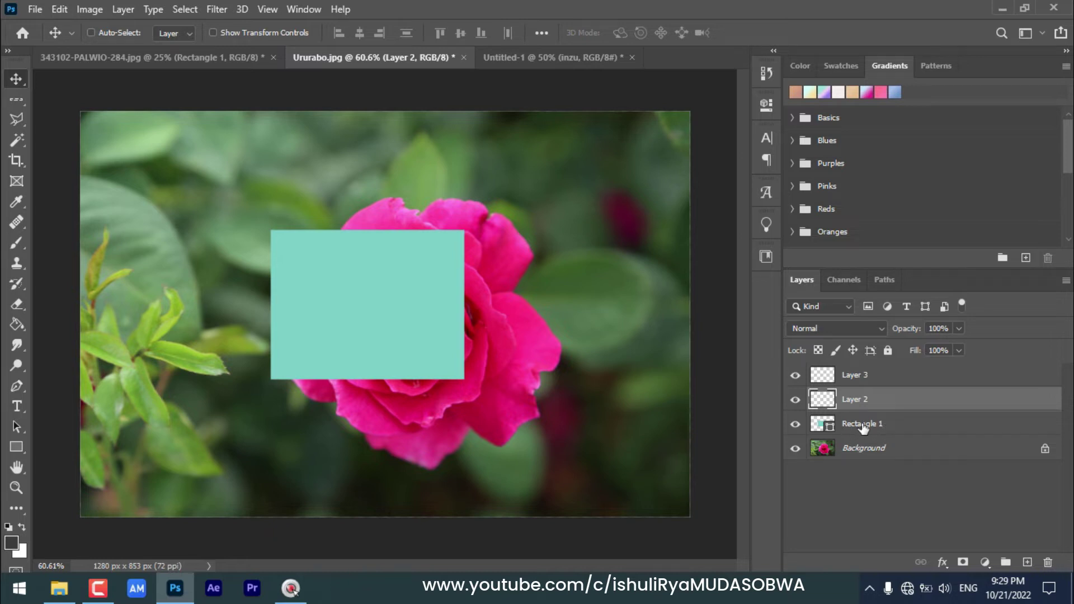
left_click_drag(423, 299, 382, 263)
left_click(916, 426)
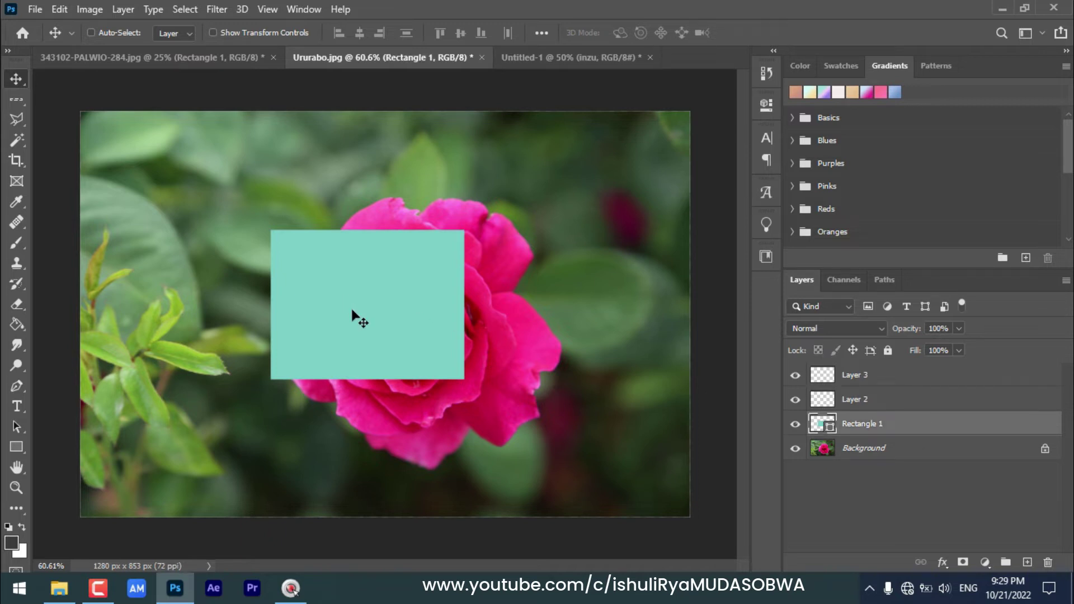
left_click_drag(407, 324, 262, 205)
left_click_drag(297, 331, 430, 365)
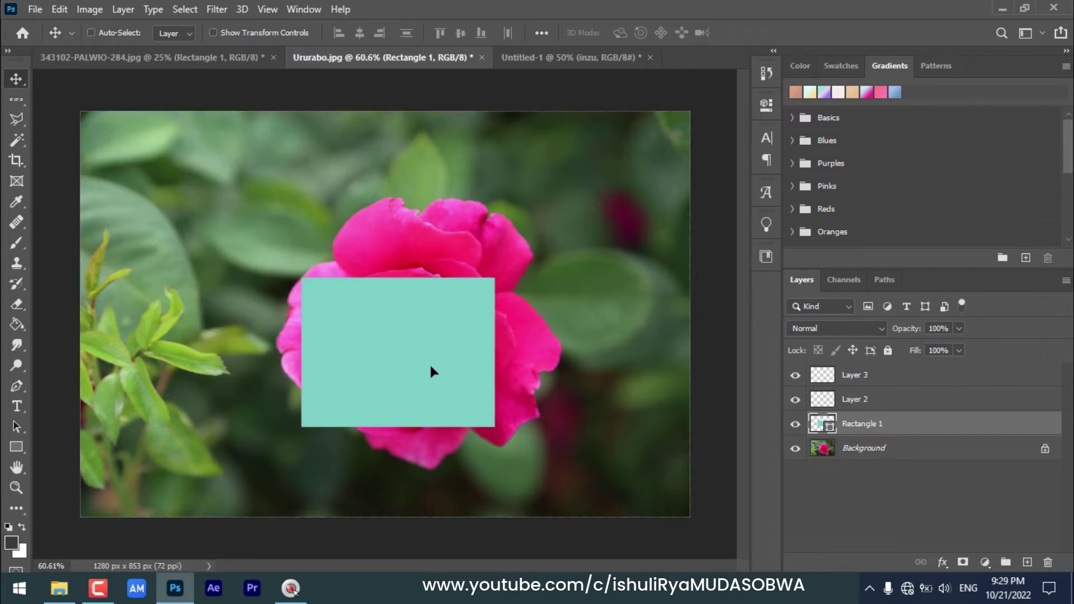
Step: On Layer 2, draw an ellipse of about 415 × 425 px overlapping the rectangle's upper-right corner, using the Computer Eye tool preset
left_click(883, 403)
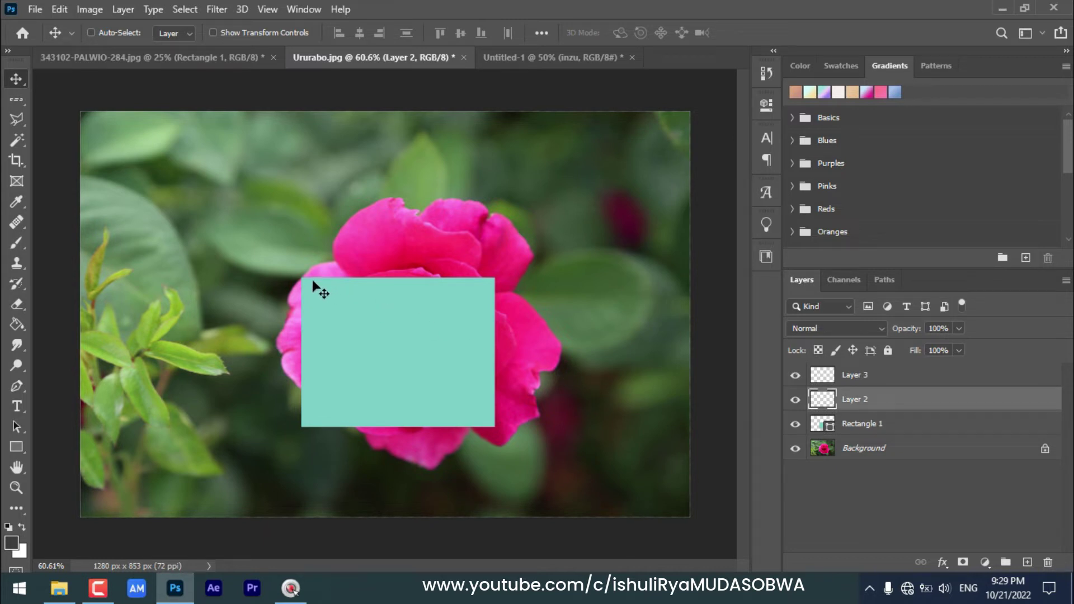
left_click(72, 33)
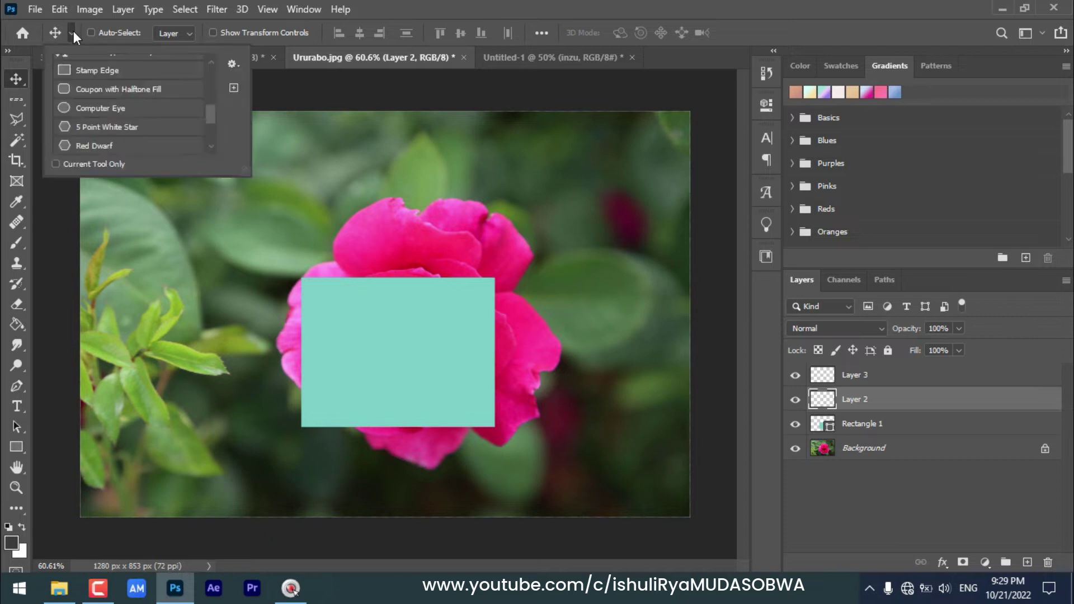
left_click(99, 108)
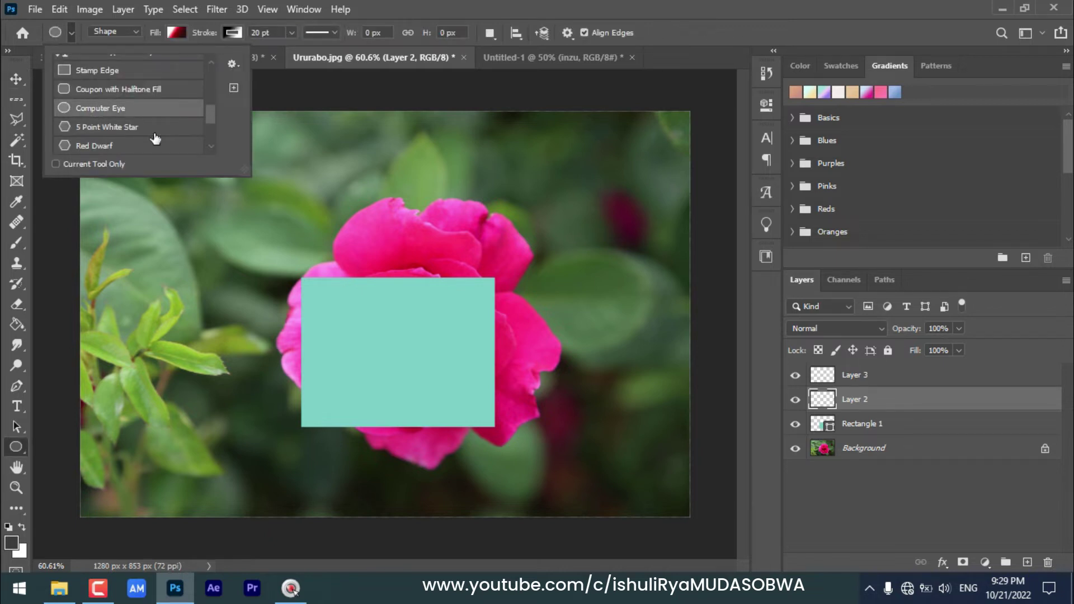
left_click_drag(448, 188, 646, 390)
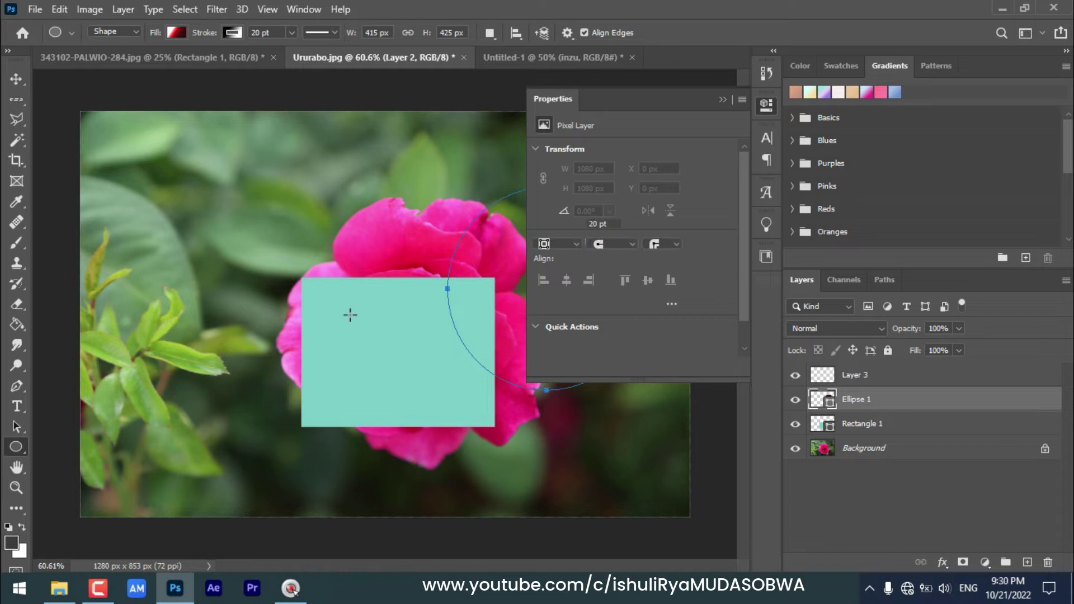
Step: Set the ellipse's stroke width to 0 pt in its live shape properties
left_click(720, 100)
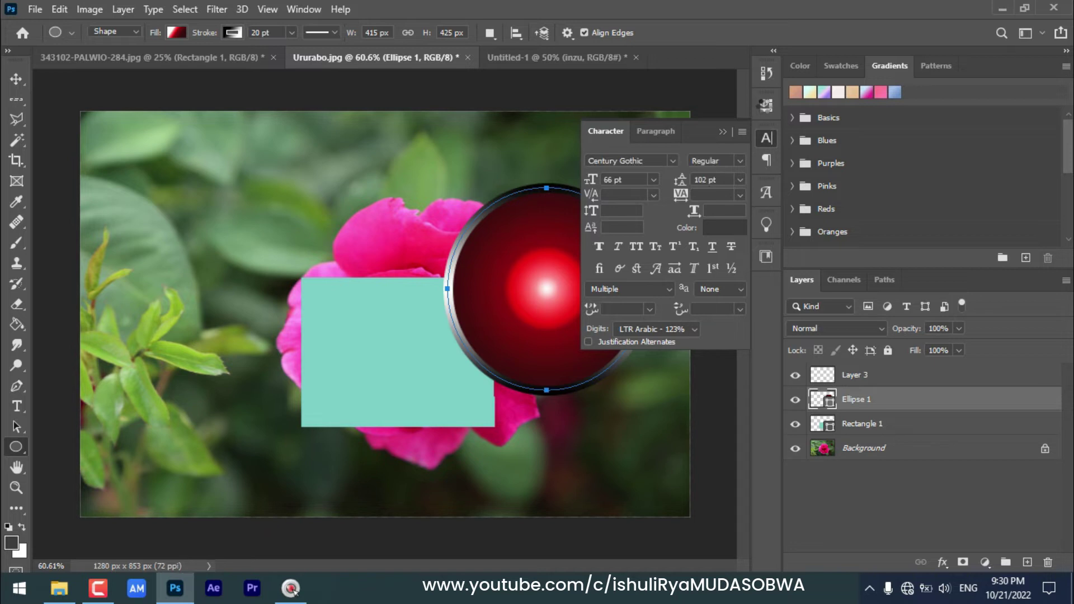
left_click(766, 106)
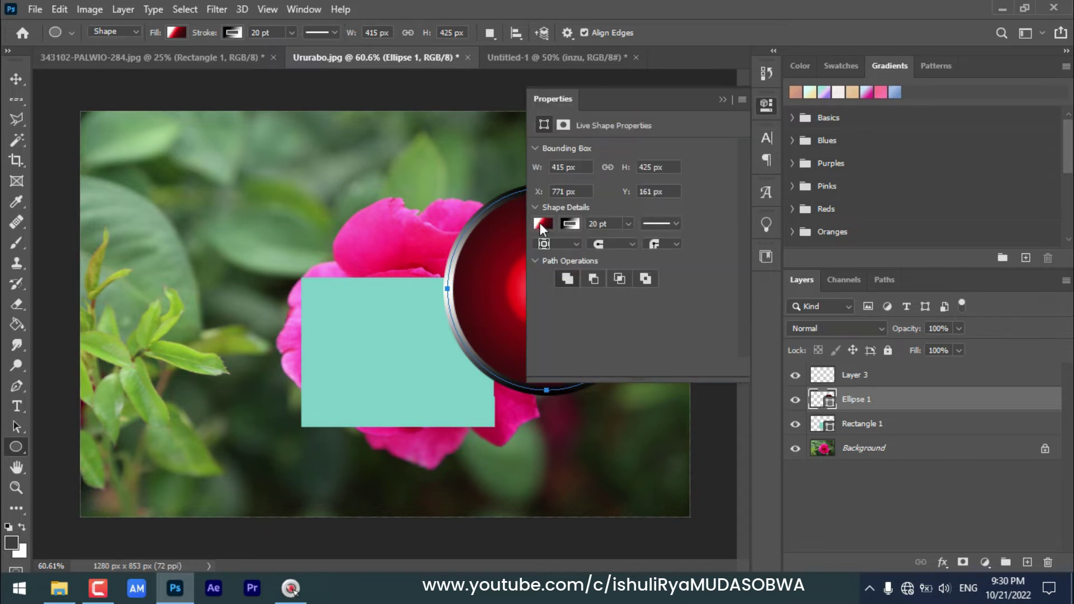
left_click(627, 224)
left_click_drag(623, 242, 553, 240)
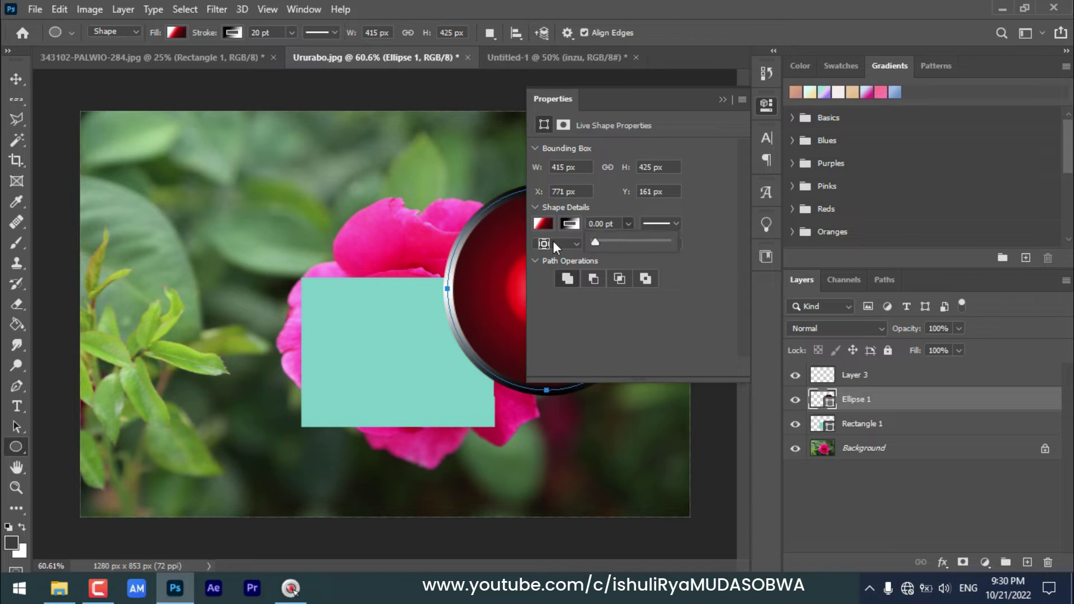
Step: Replace the ellipse's gradient fill with the solid yellow colour ffea00
left_click(544, 224)
left_click(741, 258)
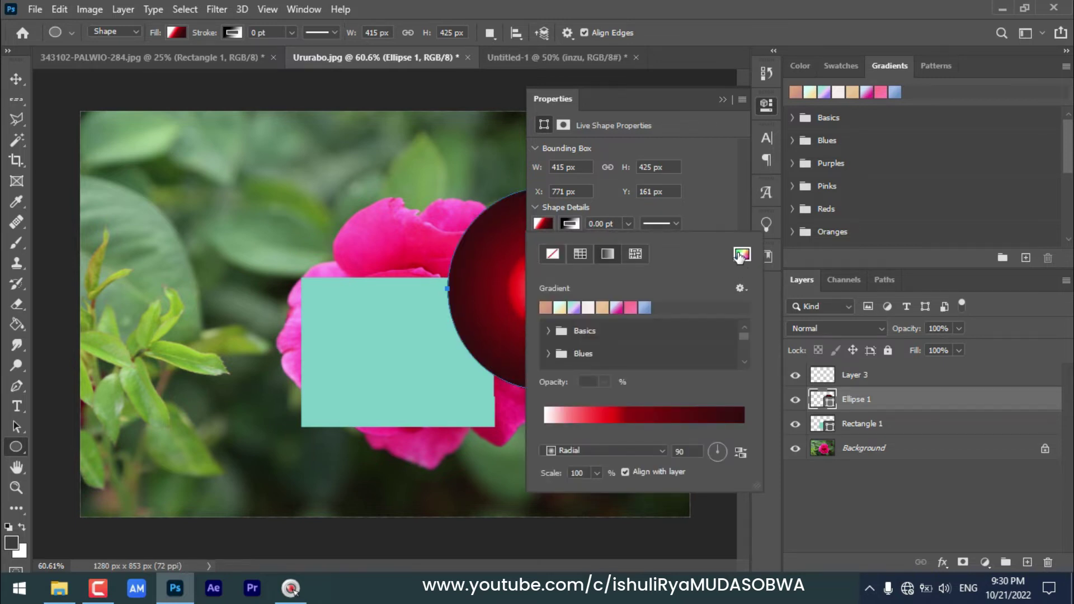
type("ffea00")
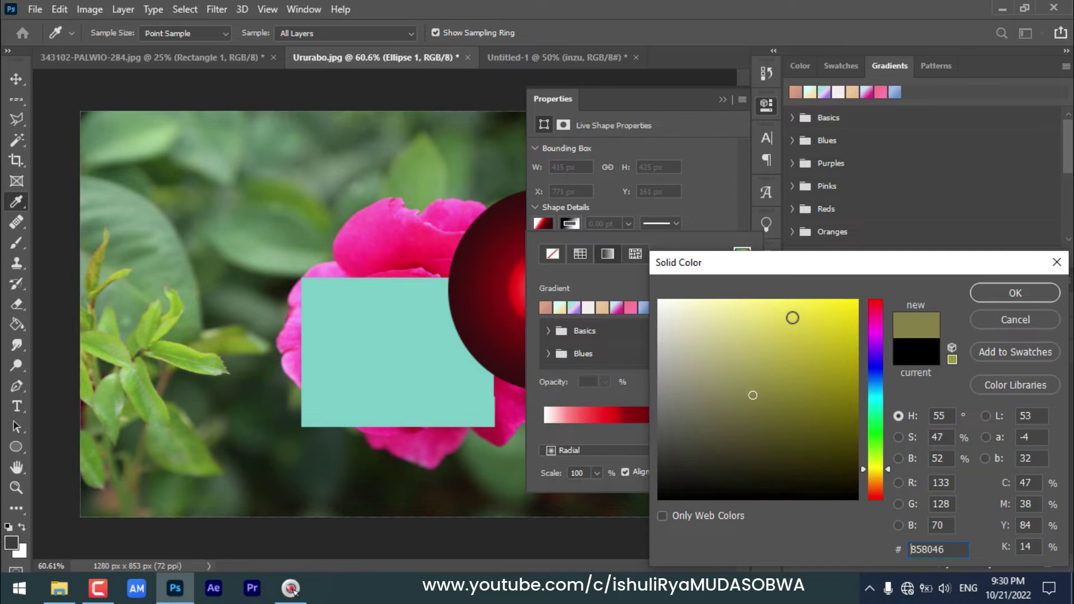
left_click(1030, 297)
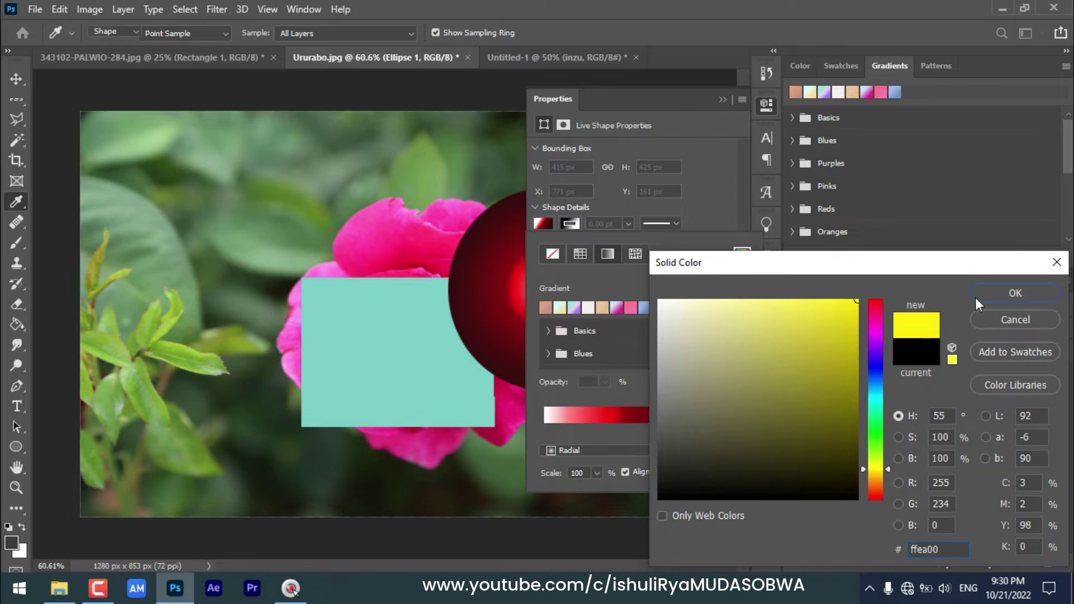
left_click(722, 99)
left_click(722, 99)
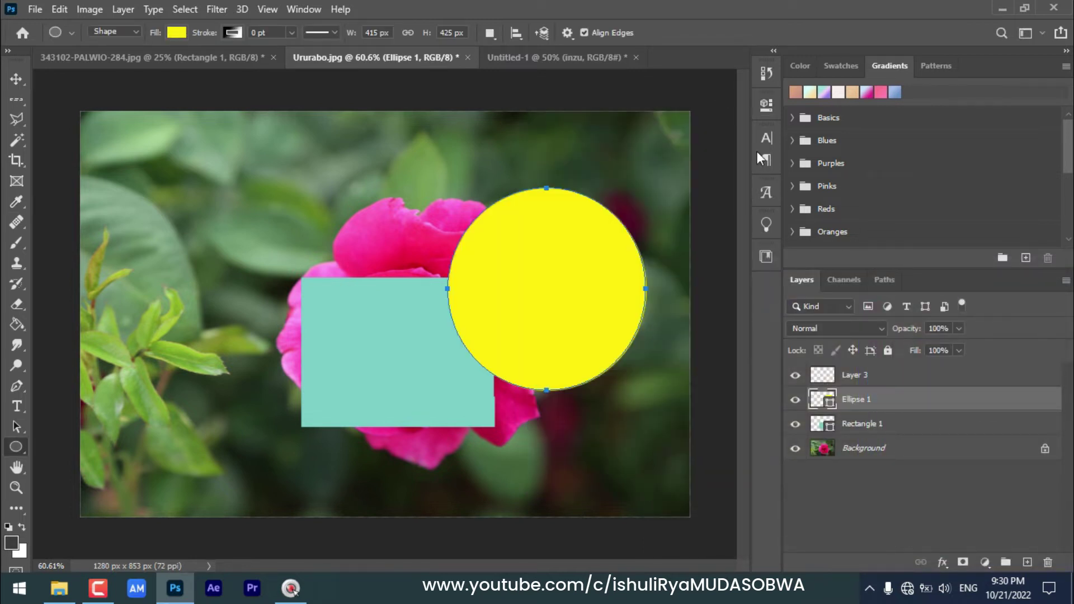
Step: Move the yellow circle to the photo's upper-right area and the teal rectangle to its left side, each with its own layer active
left_click(16, 79)
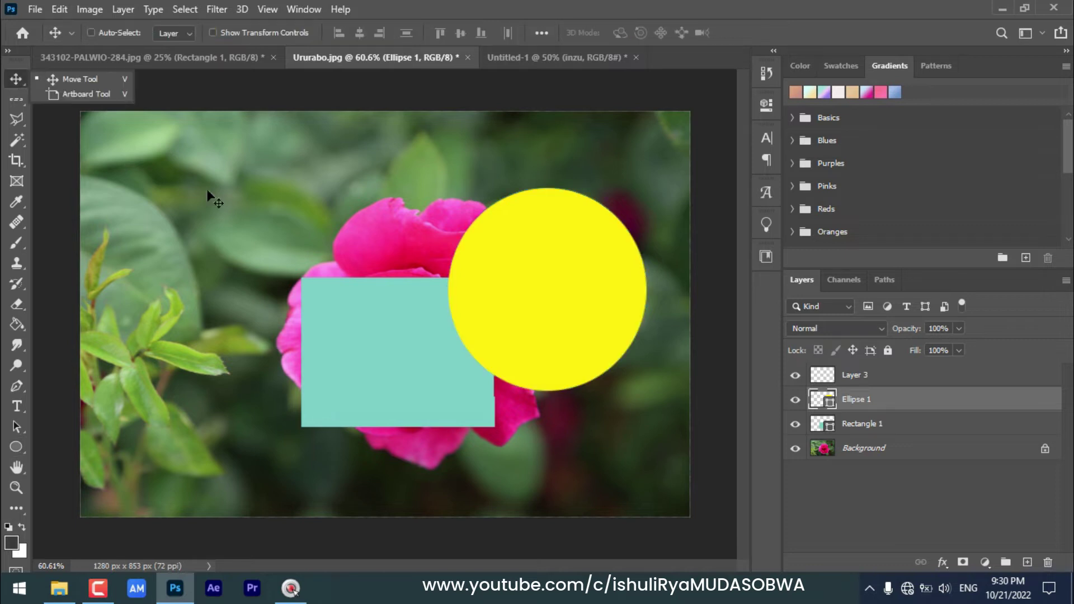
left_click_drag(562, 254, 592, 208)
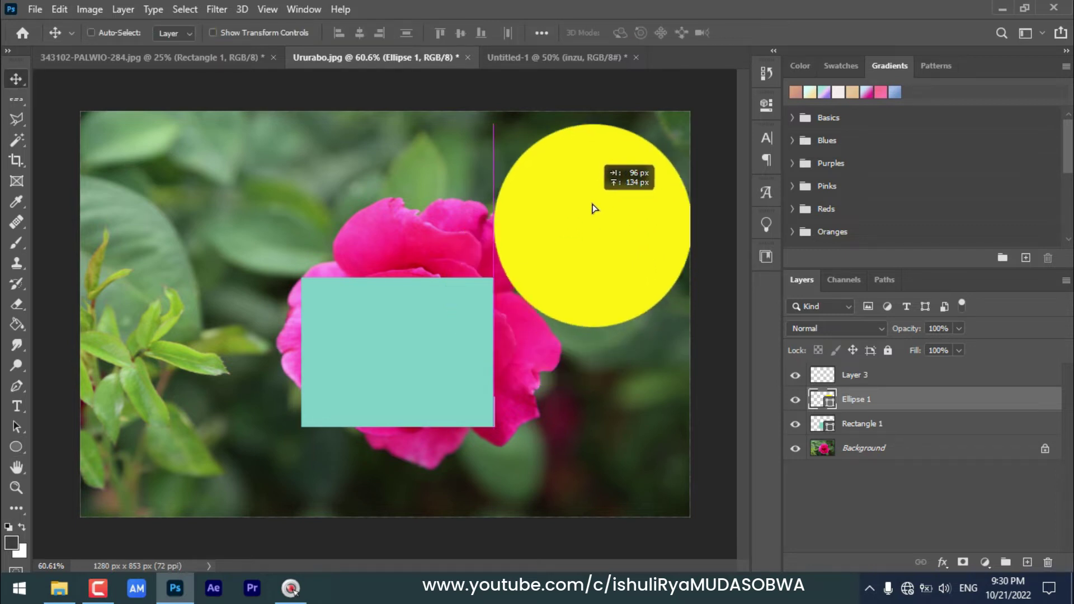
left_click(899, 434)
left_click_drag(362, 322, 180, 238)
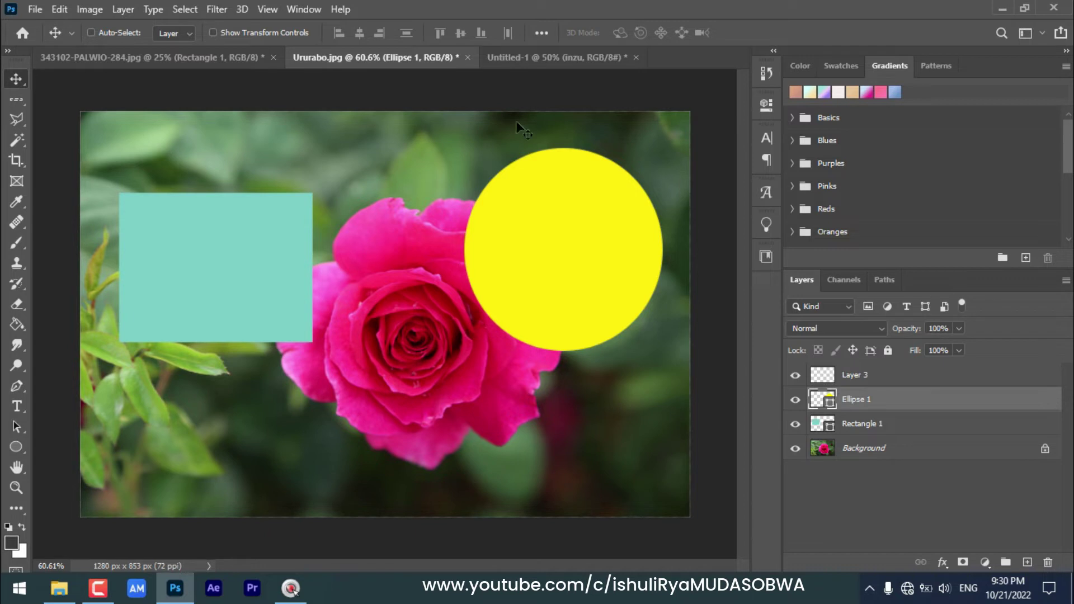
Step: Move the yellow circle down over the rose's right half and the teal rectangle lower along the photo's left side
left_click_drag(586, 239, 562, 302)
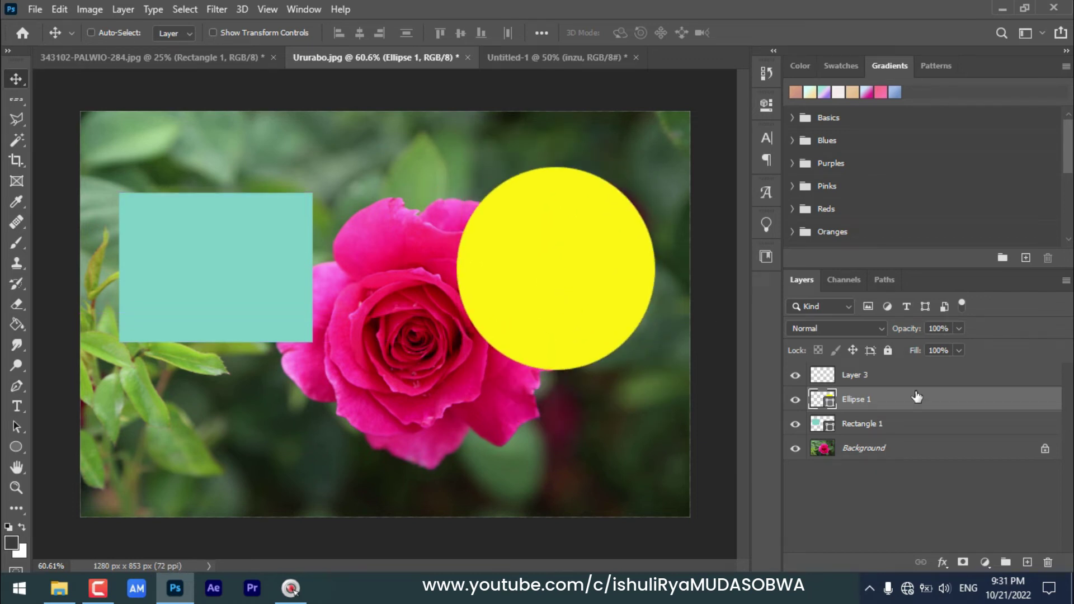
left_click_drag(532, 271, 512, 318)
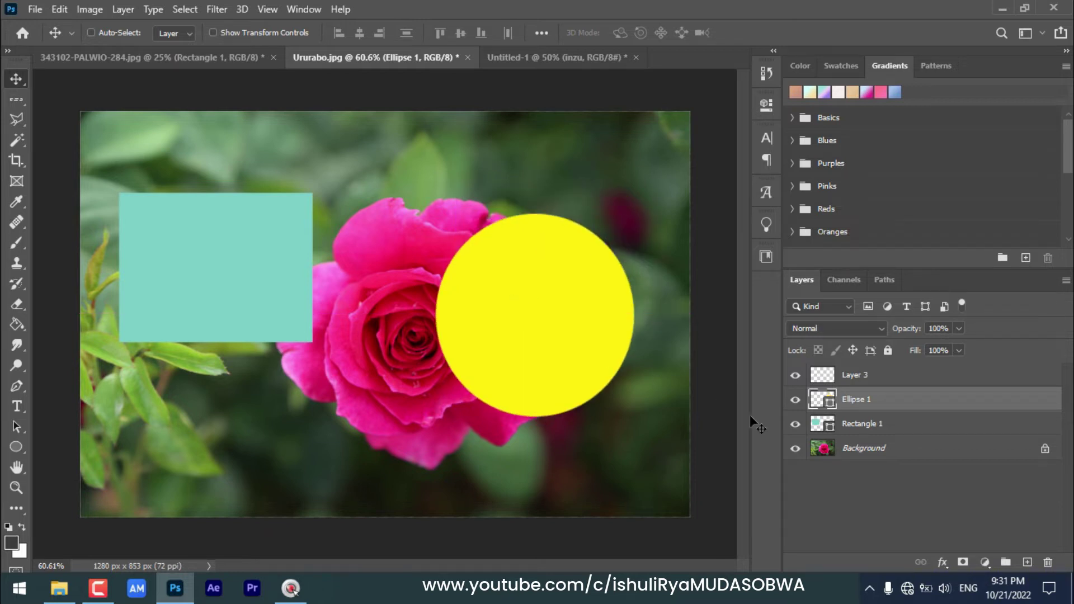
left_click(892, 428)
left_click_drag(219, 274, 218, 306)
left_click_drag(552, 330, 546, 294)
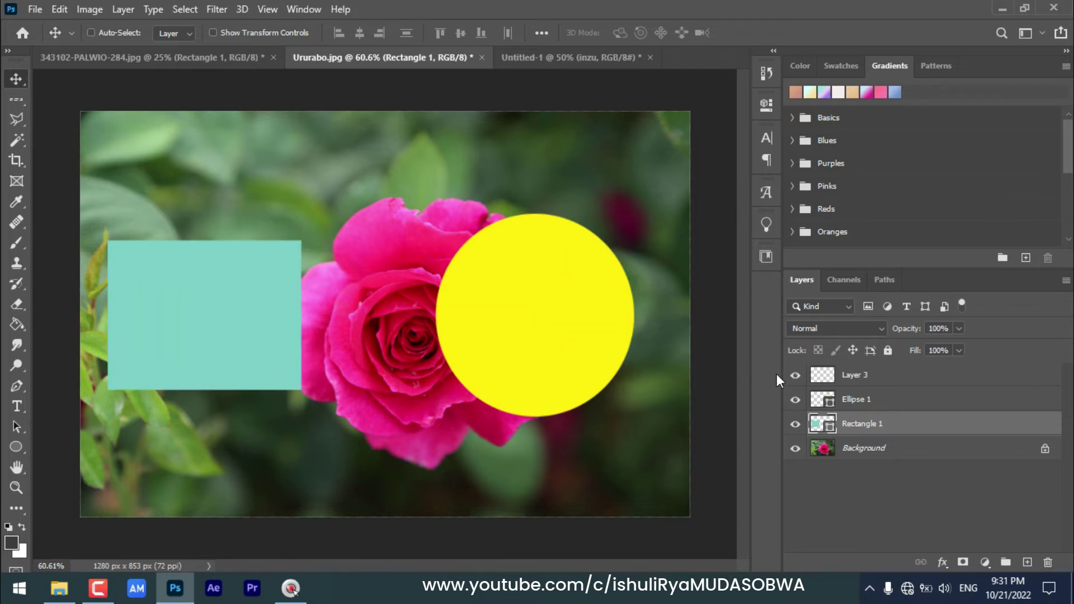
Step: Nudge the yellow circle up and to the right, and make the Rectangle 1, Ellipse 1 and Background layers active in turn
left_click(914, 401)
left_click_drag(520, 312, 548, 288)
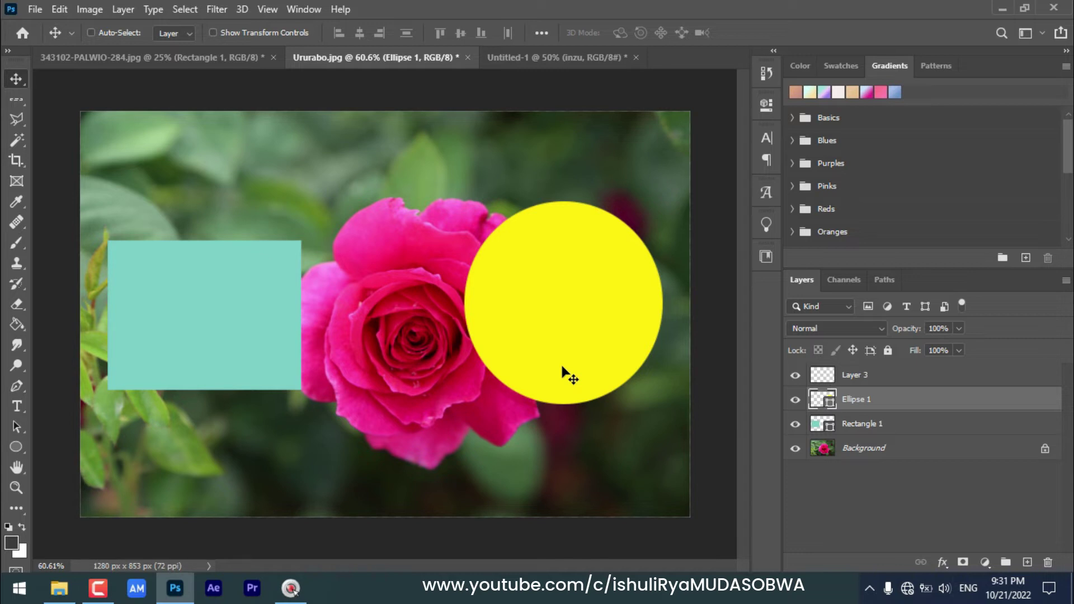
left_click(896, 428)
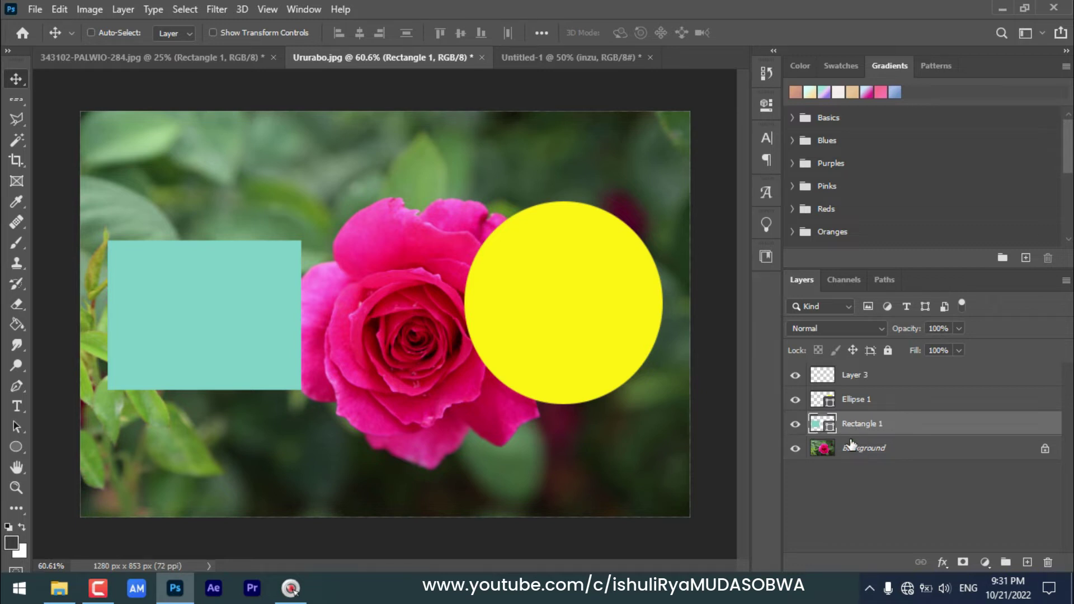
left_click(860, 400)
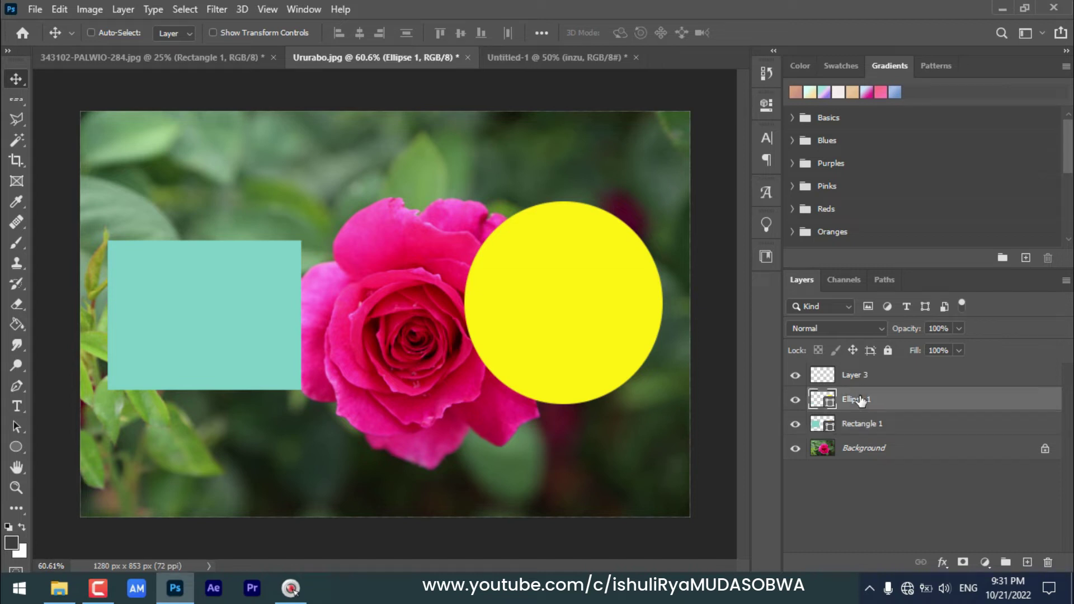
left_click(874, 452)
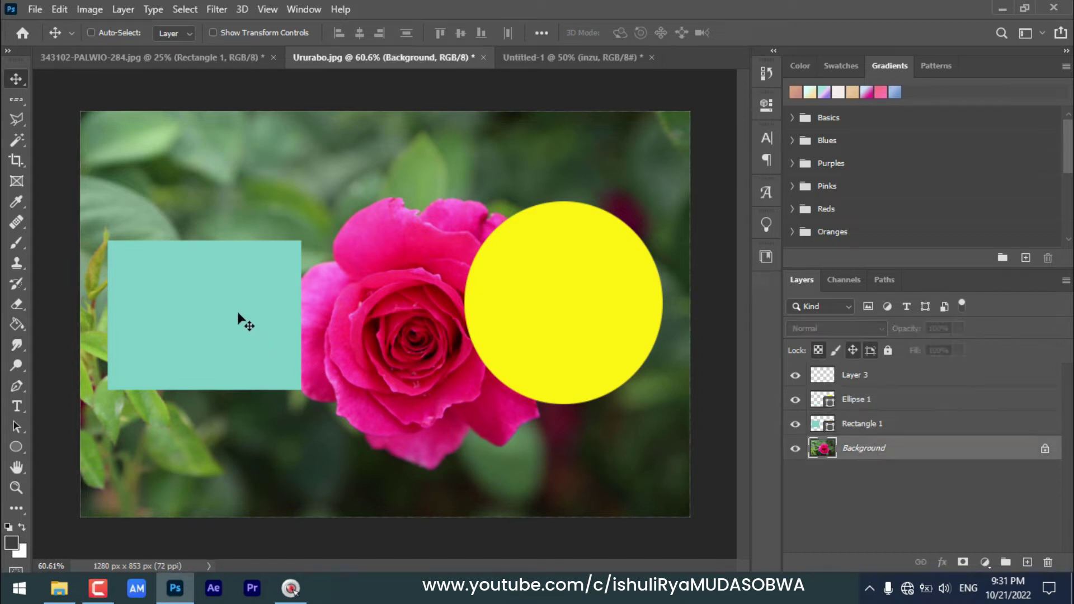
Step: Move the teal rectangle on layer Rectangle 1 across the rose until it sits behind the yellow circle
left_click(929, 430)
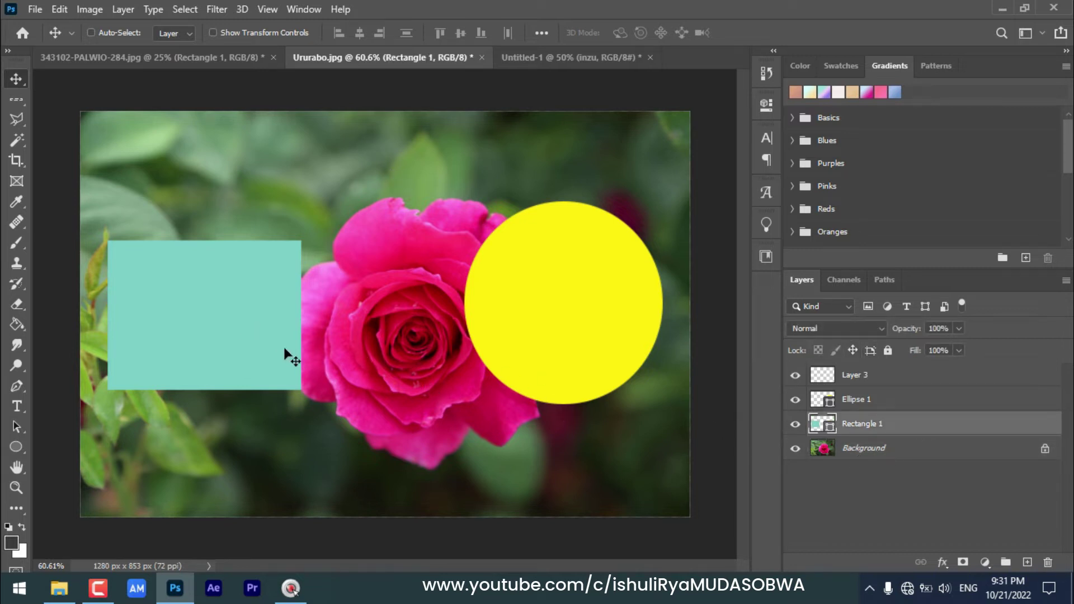
left_click_drag(204, 322, 344, 325)
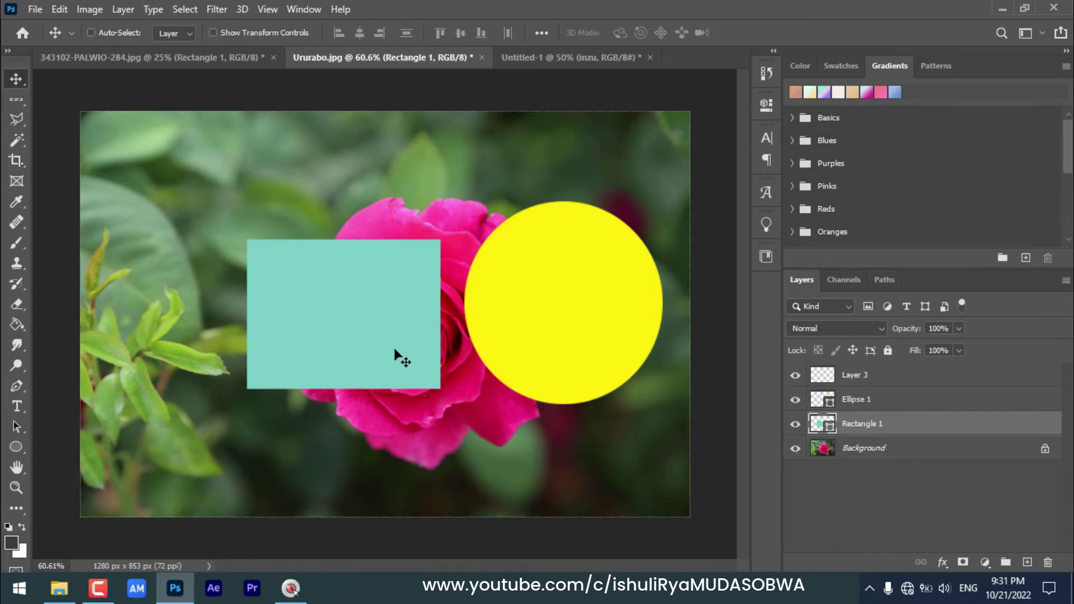
left_click_drag(396, 350, 616, 336)
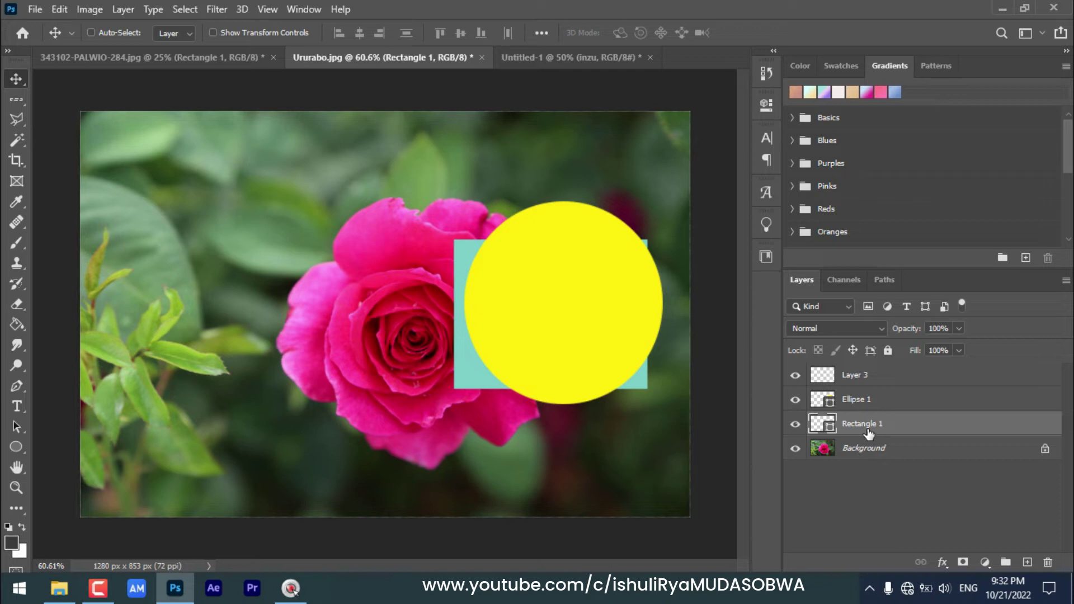
Step: Move the teal rectangle up and left so it sticks out beside the circle, and shift the yellow circle slightly right on its own layer
left_click(874, 402)
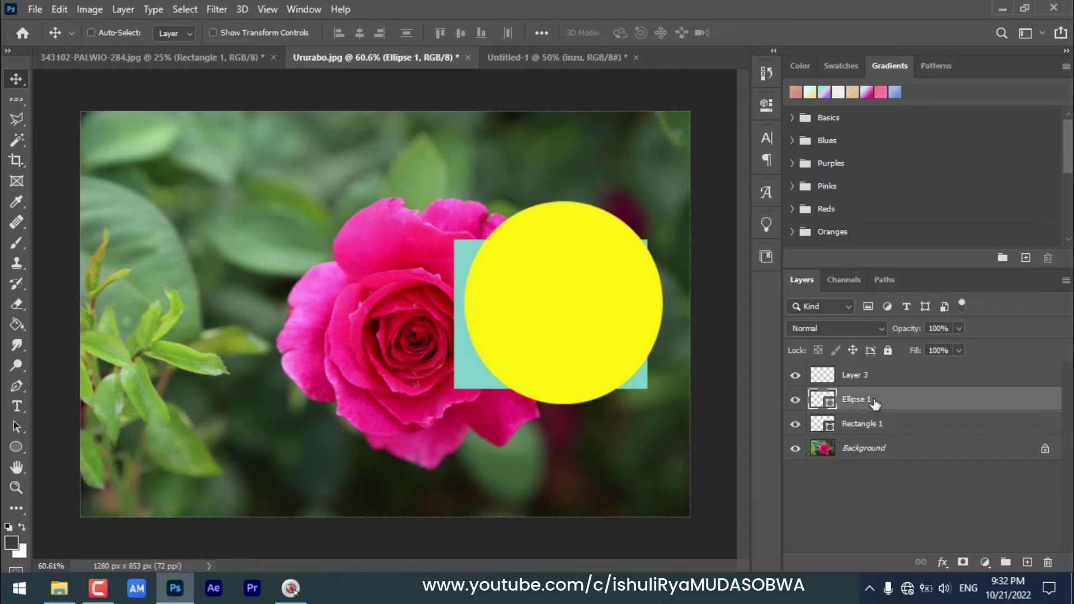
left_click(879, 457)
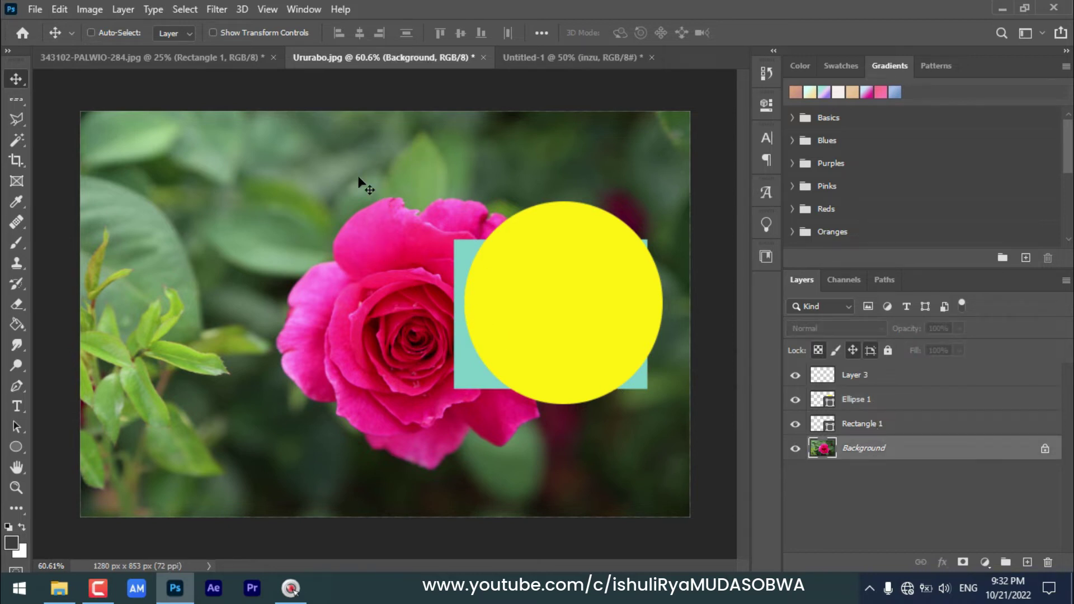
left_click(873, 399)
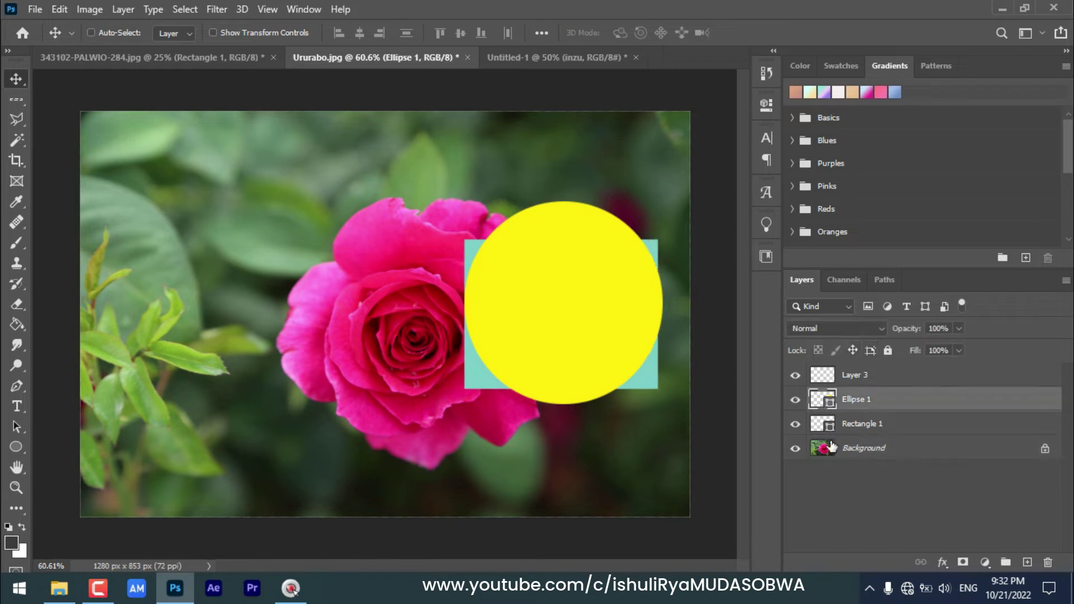
left_click(901, 428)
left_click_drag(476, 360, 440, 349)
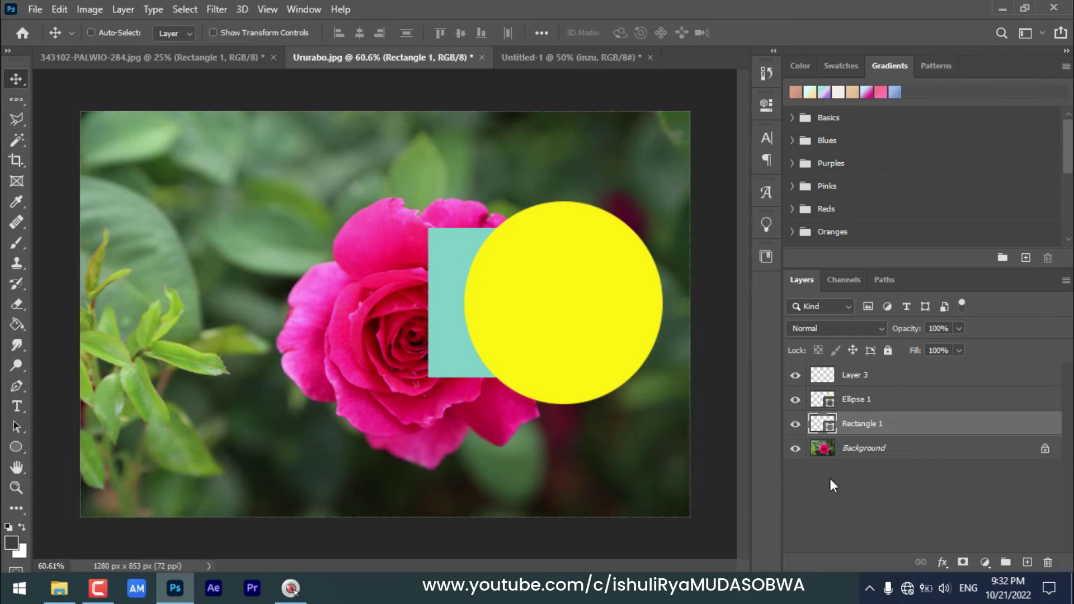
left_click(887, 402)
left_click_drag(609, 321, 572, 308)
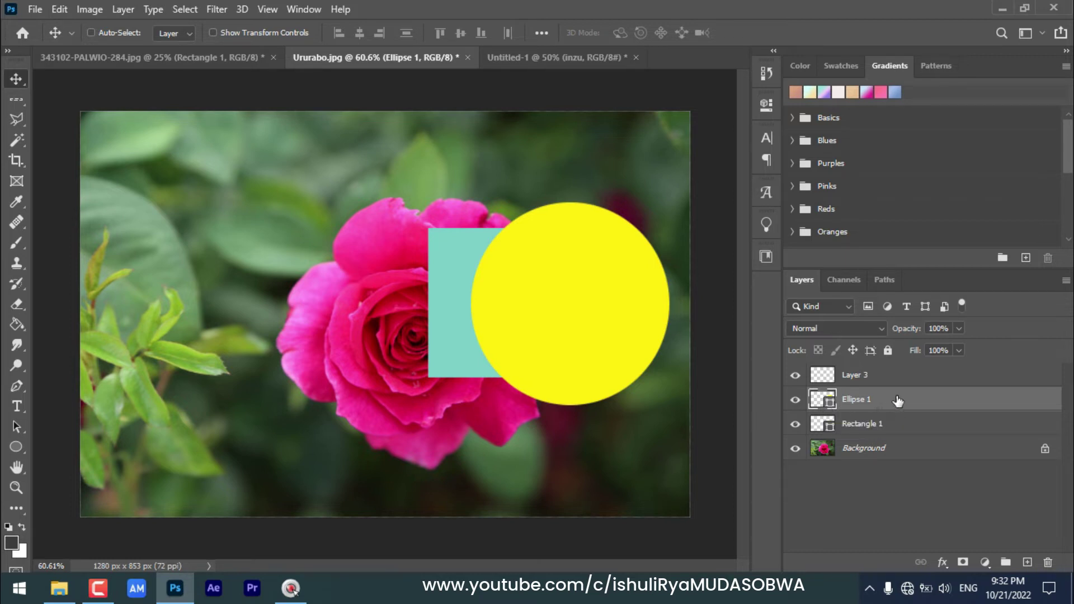
Step: Stack the Ellipse 1 layer below and back above Rectangle 1, moving the circle each time until it is centred over the rectangle
left_click_drag(898, 400, 888, 436)
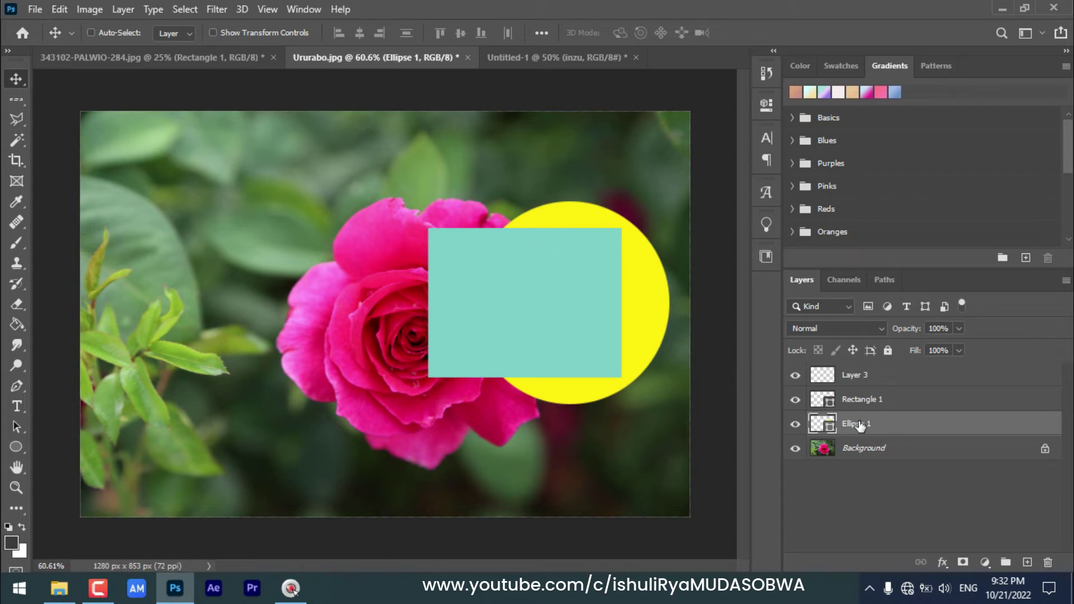
left_click_drag(521, 300, 627, 252)
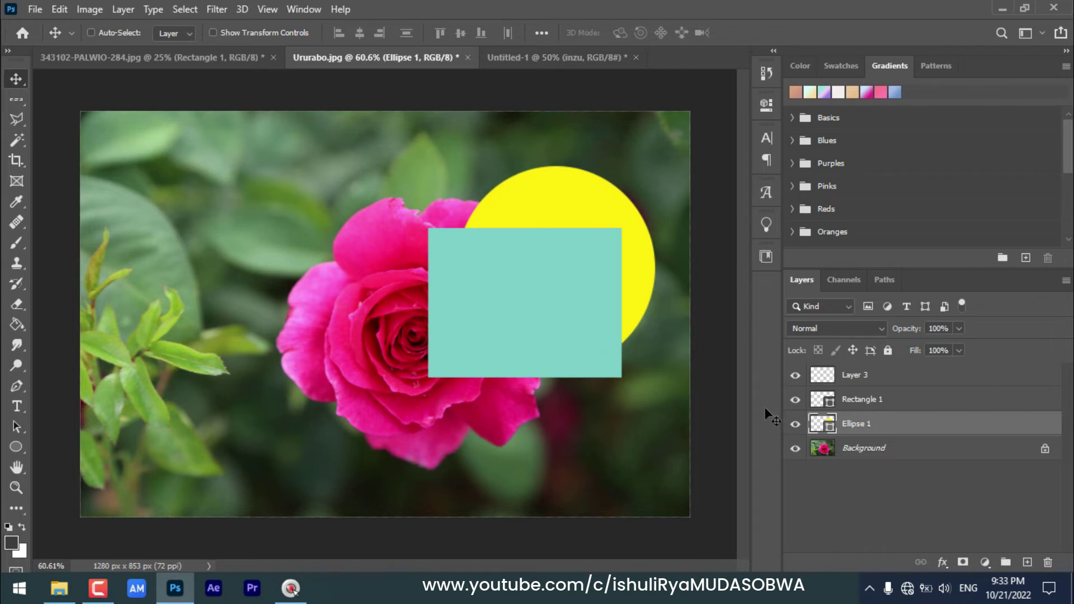
left_click_drag(883, 431, 880, 390)
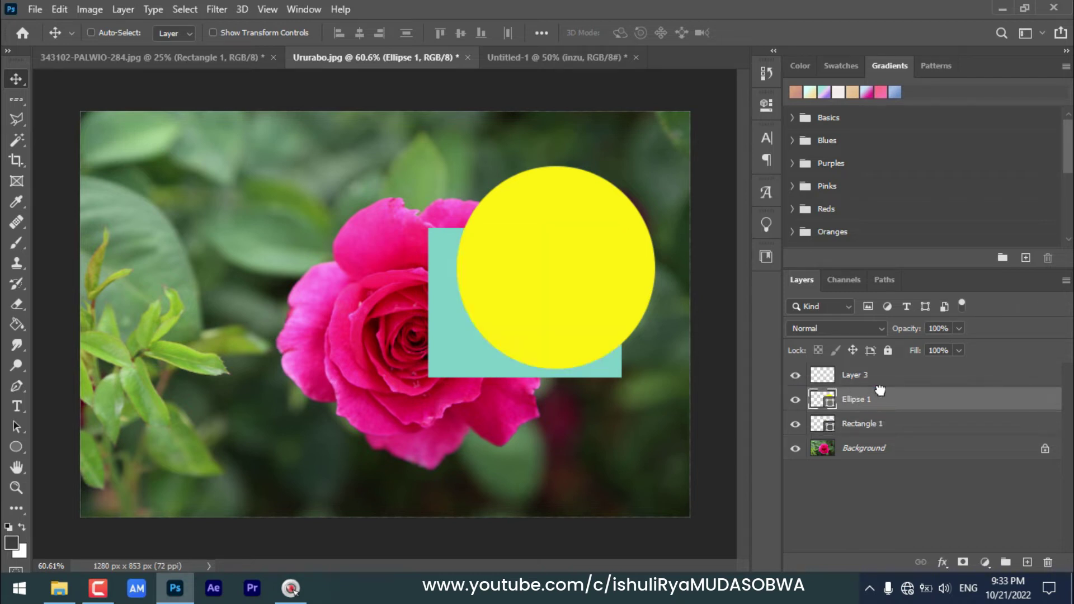
left_click_drag(545, 233, 509, 273)
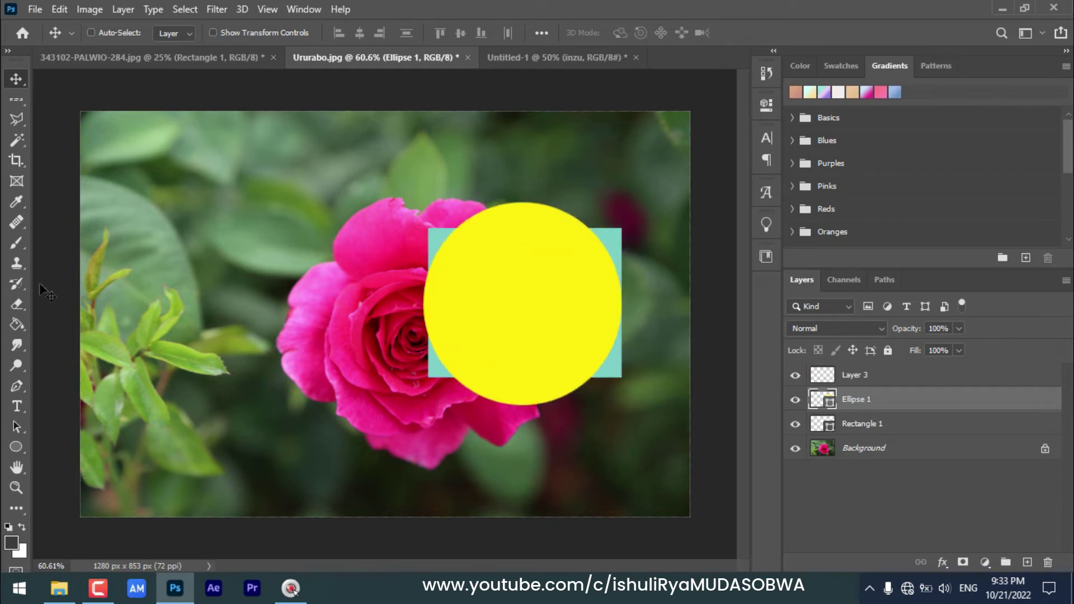
Step: Create a horizontal text box across the rose's left half and enter the text "urupapuro"
left_click(20, 407)
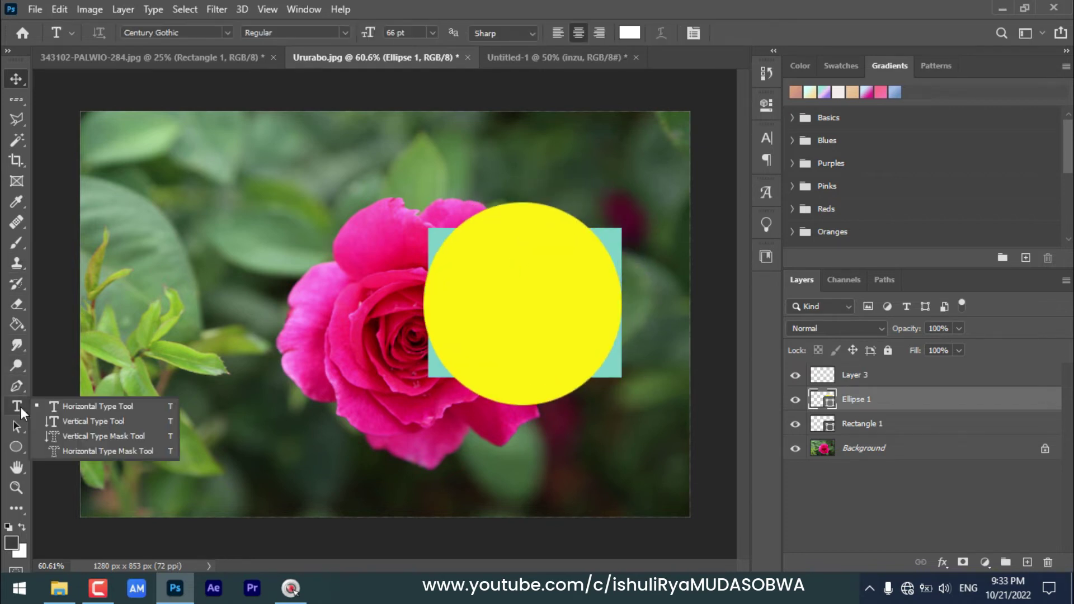
left_click(55, 413)
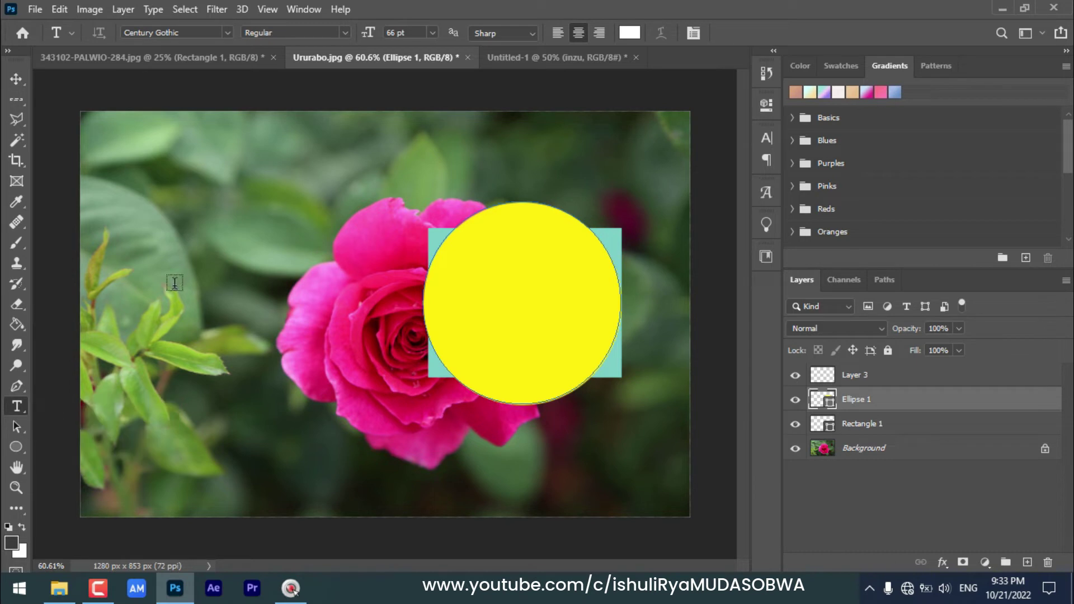
left_click_drag(186, 252, 387, 374)
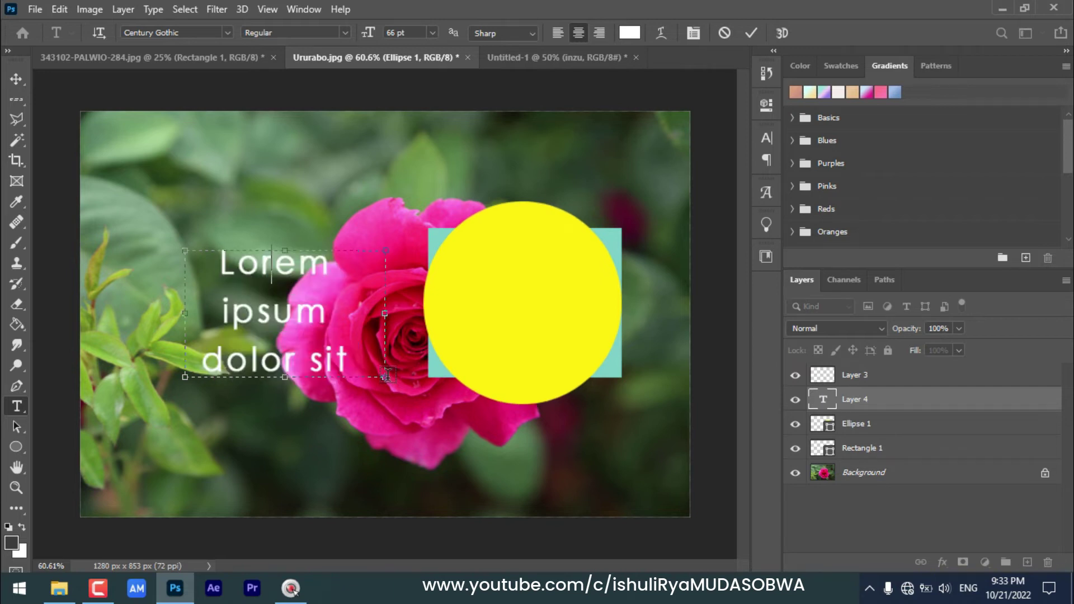
type("ik")
key("Delete")
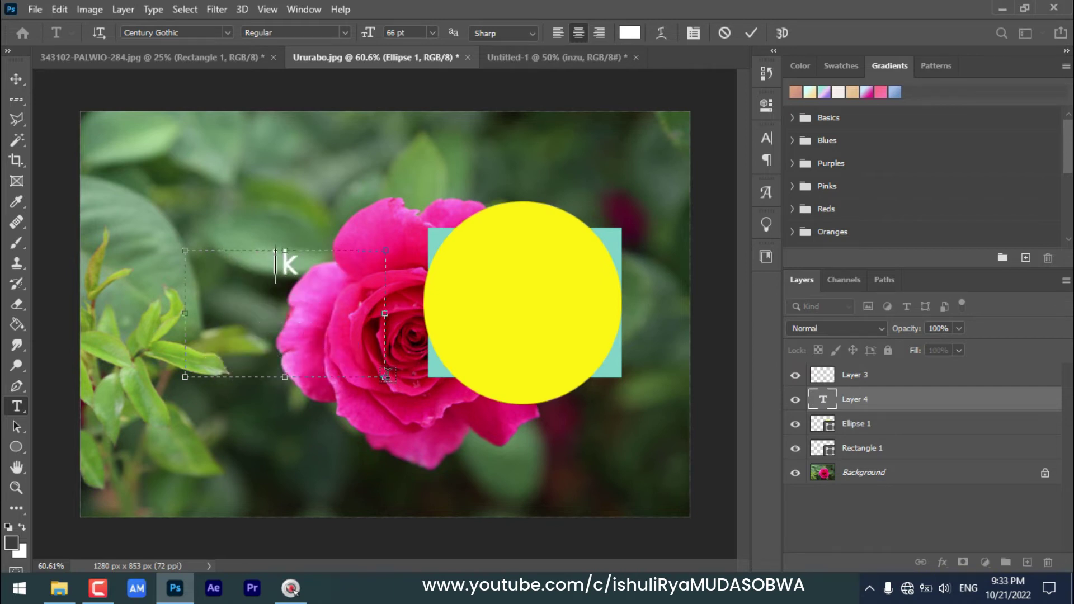
key("BackSpace")
key("BackSpace")
type("uru")
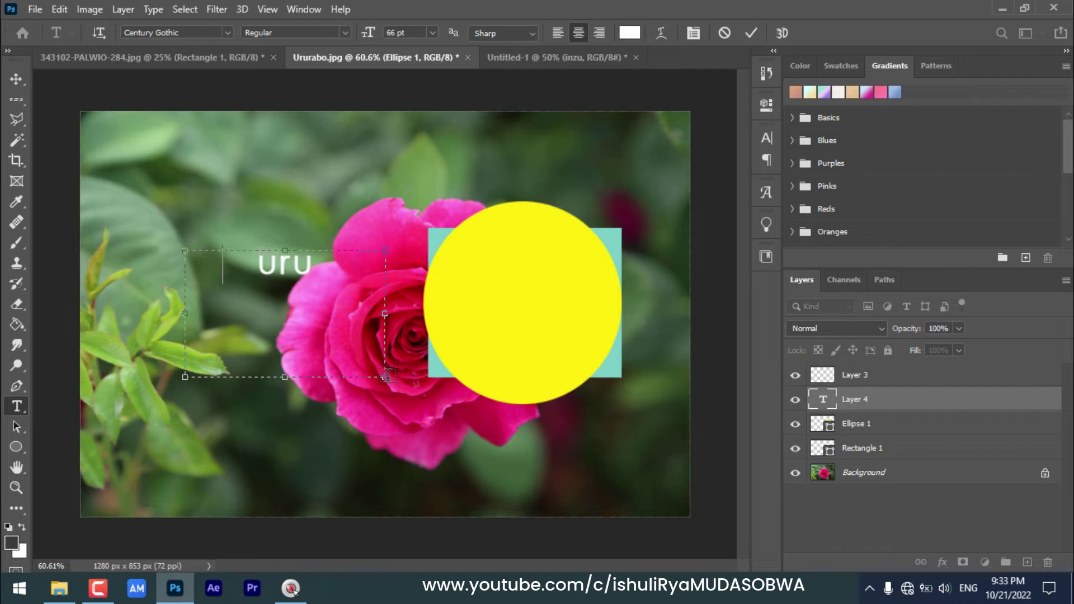
type("papuro")
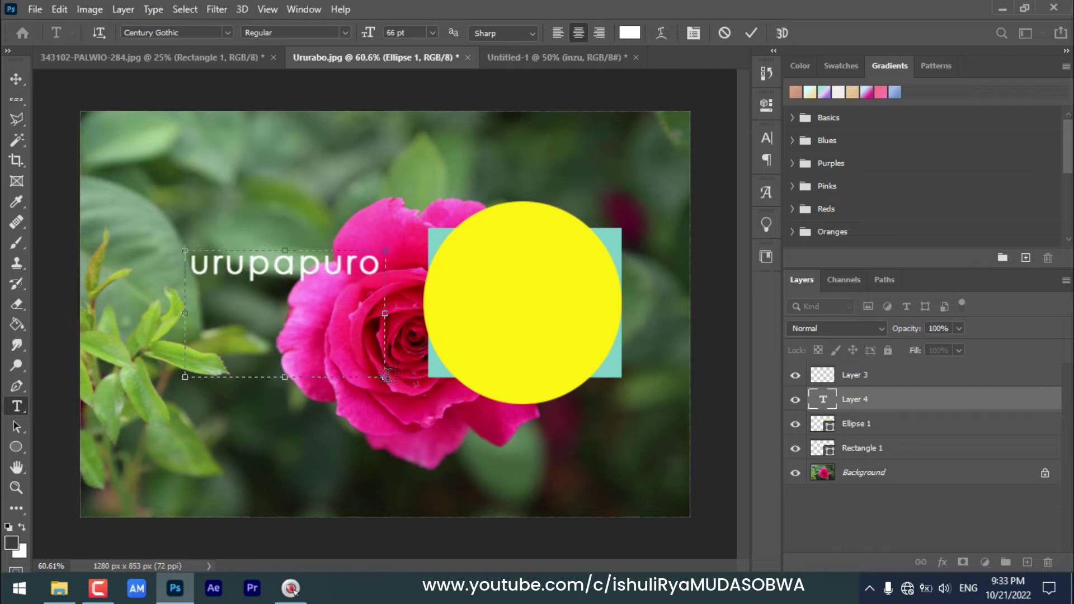
Step: Format the whole "urupapuro" text as Bold, 64 pt and bright red
key("ctrl+a")
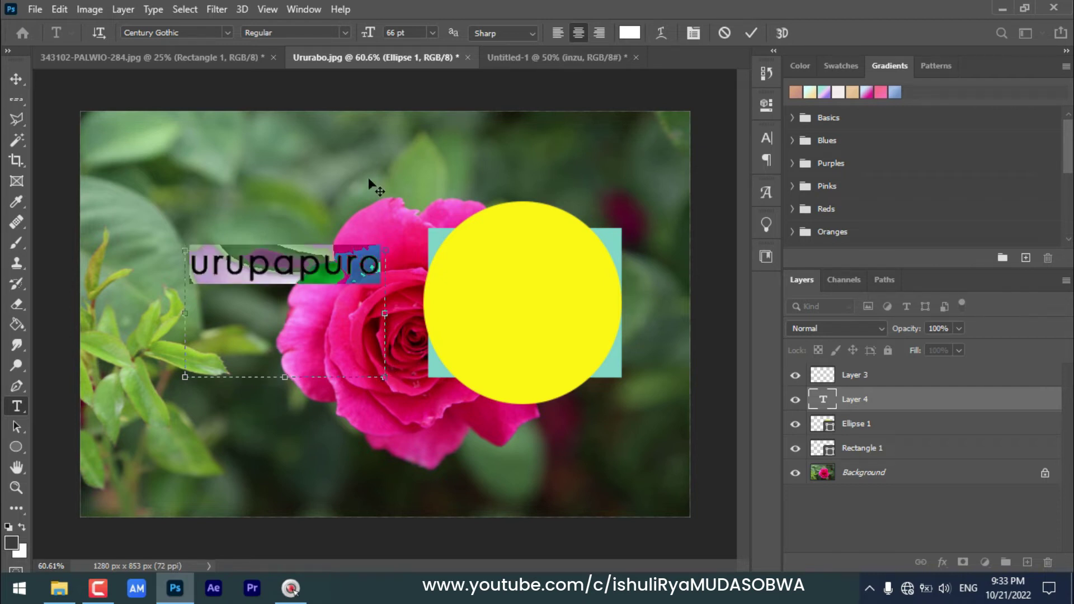
left_click(345, 33)
left_click(325, 75)
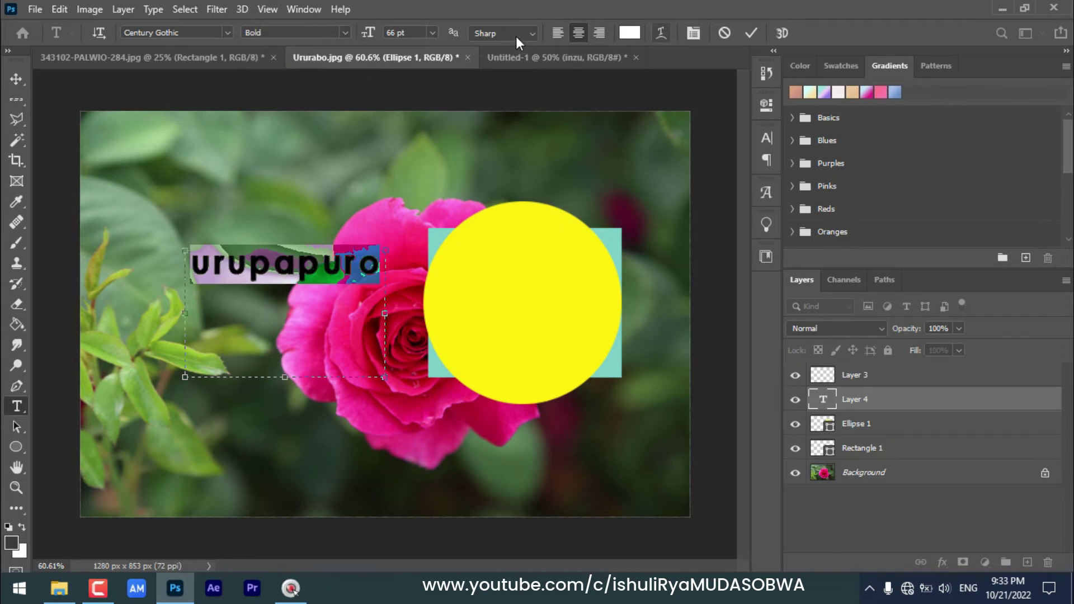
scroll(409, 34, "down", 2)
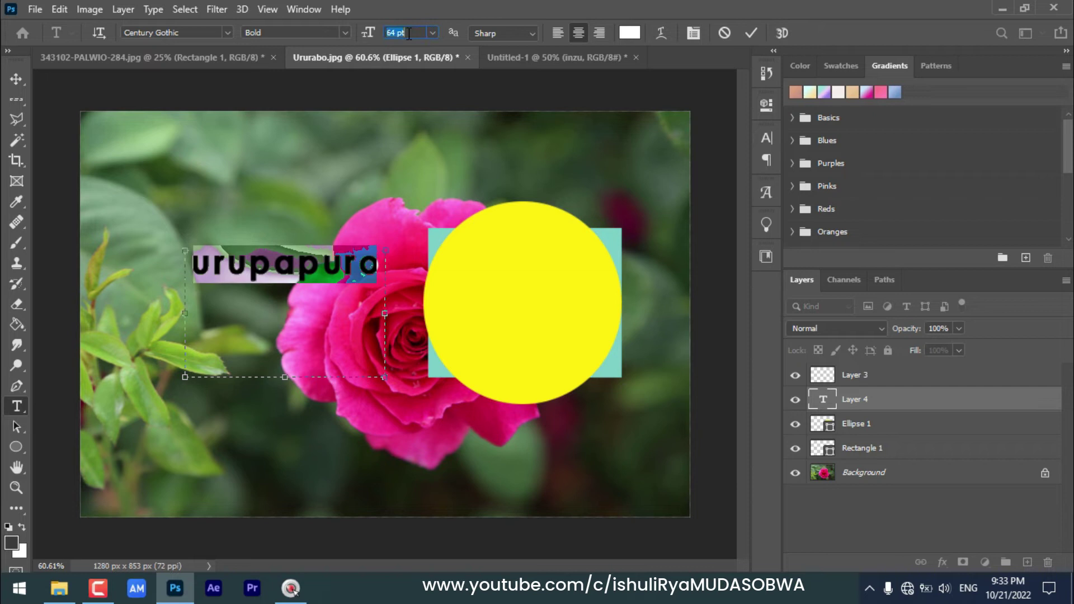
left_click(636, 34)
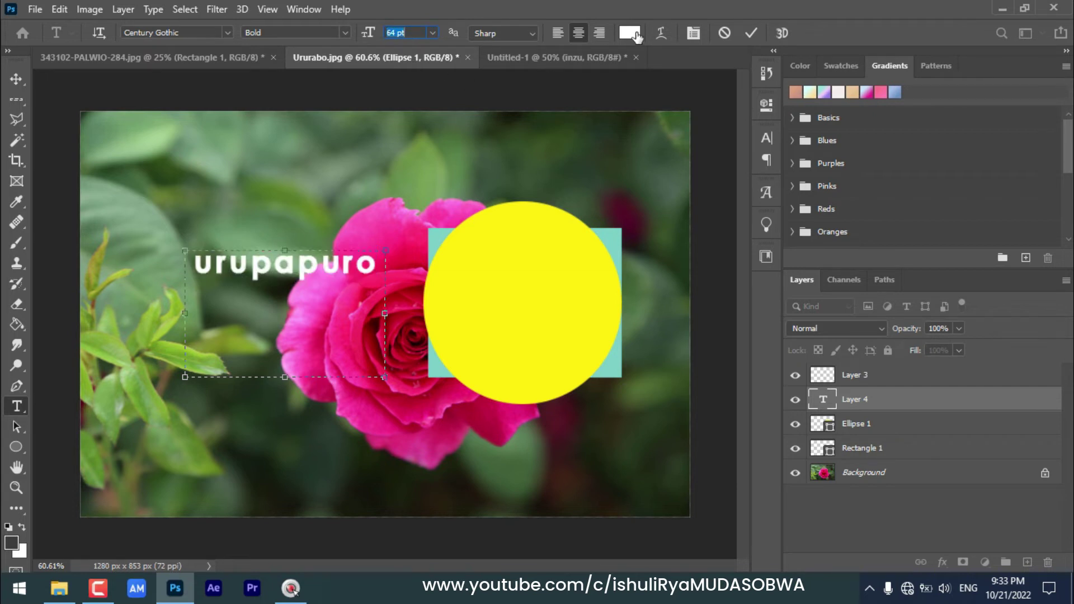
left_click_drag(833, 423, 855, 306)
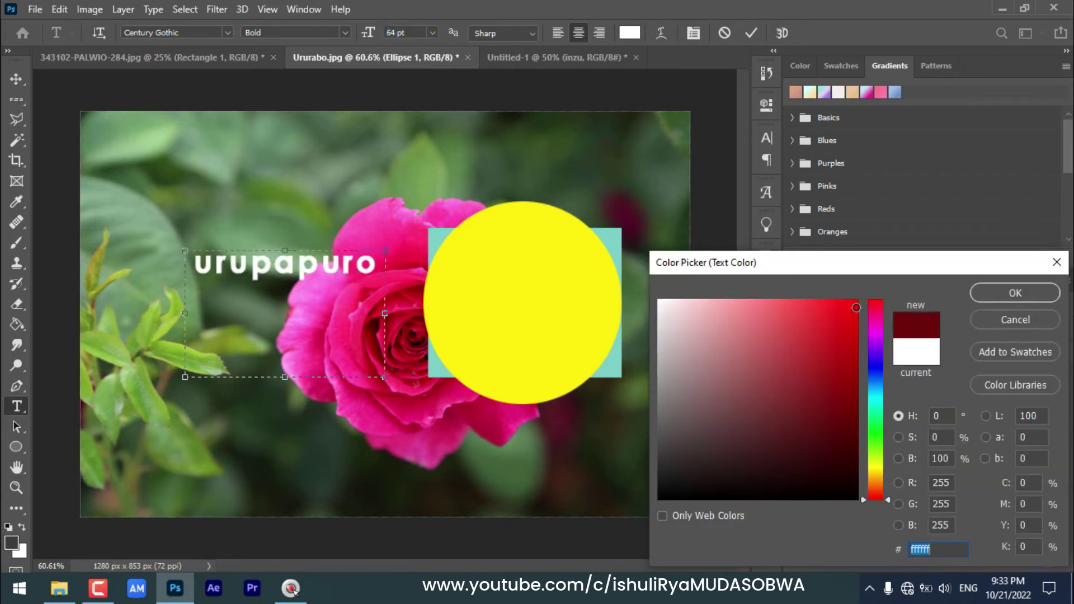
left_click(1015, 293)
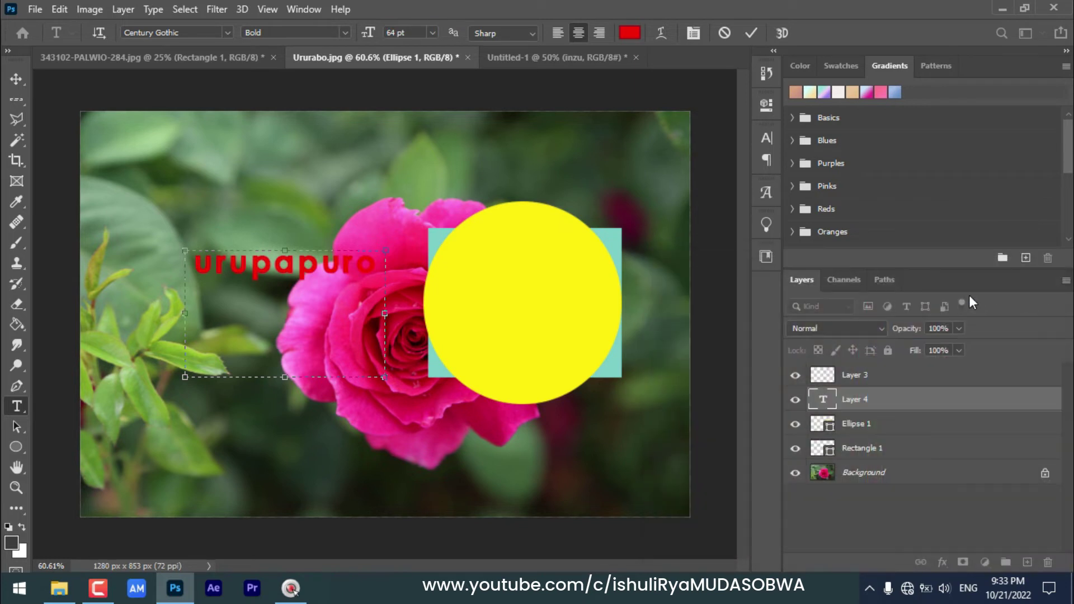
Step: Move the red "urupapuro" text onto the middle of the yellow circle
left_click(22, 77)
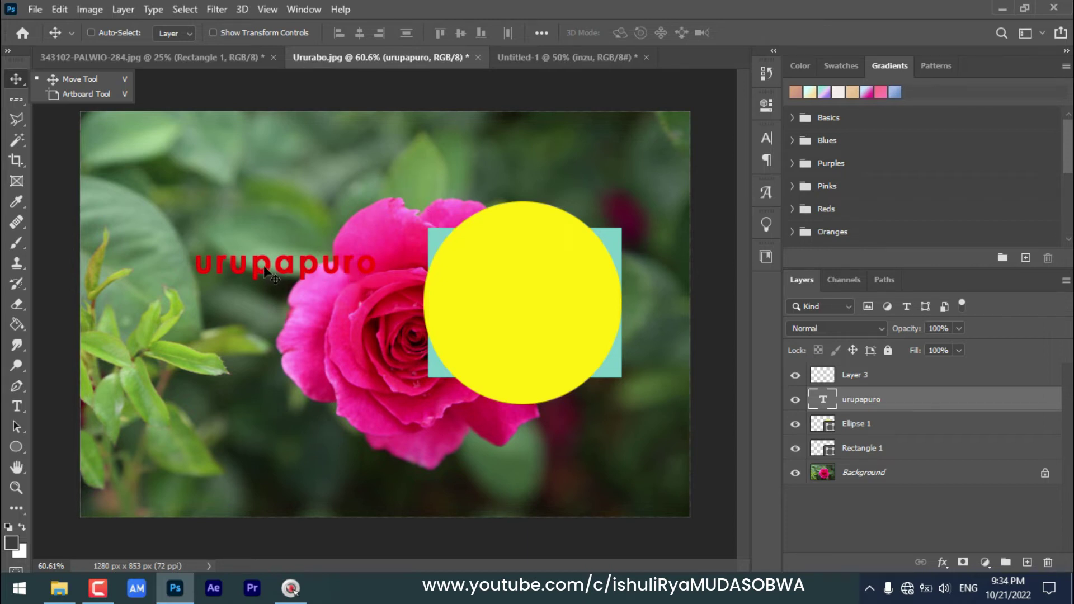
left_click_drag(259, 268, 494, 304)
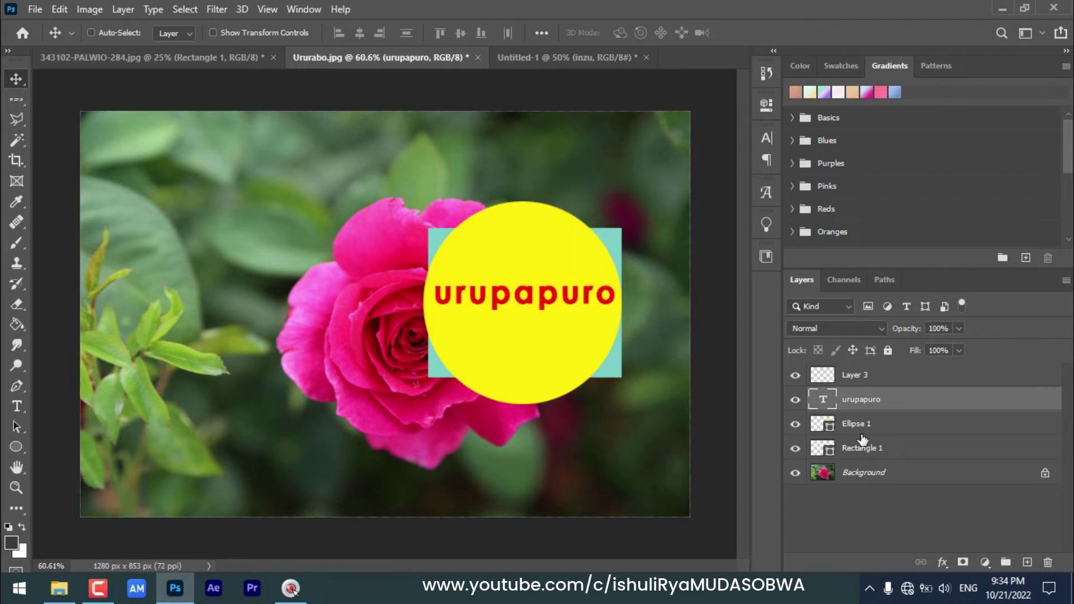
Step: Try the urupapuro text layer below Ellipse 1 with the text shifted right, and return the layer and text to the front of the circle
left_click_drag(888, 399, 879, 436)
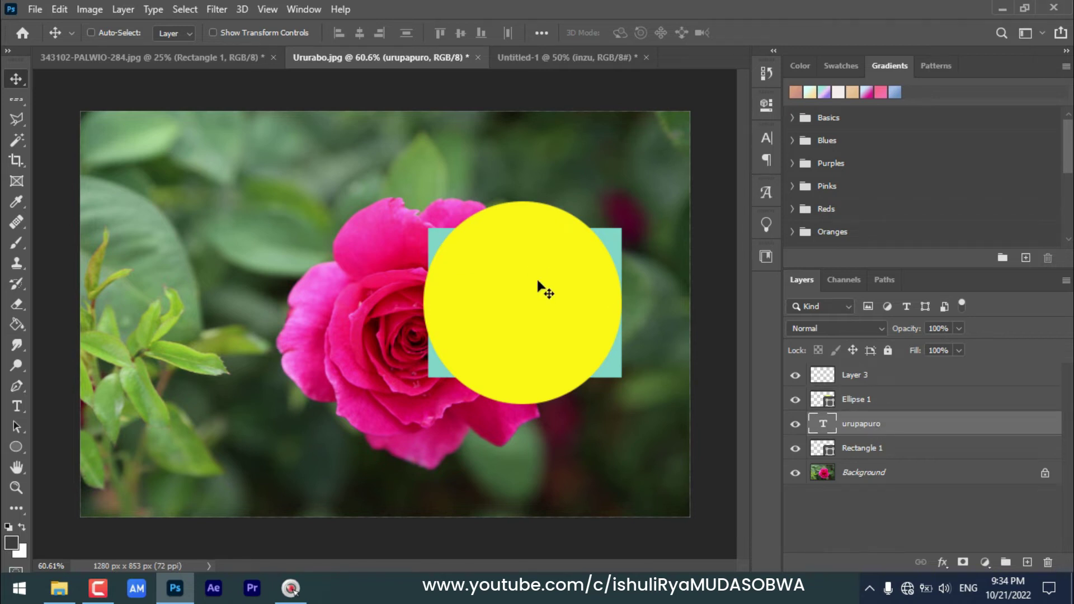
left_click_drag(513, 307, 589, 314)
left_click_drag(900, 429, 894, 395)
left_click_drag(638, 295, 566, 302)
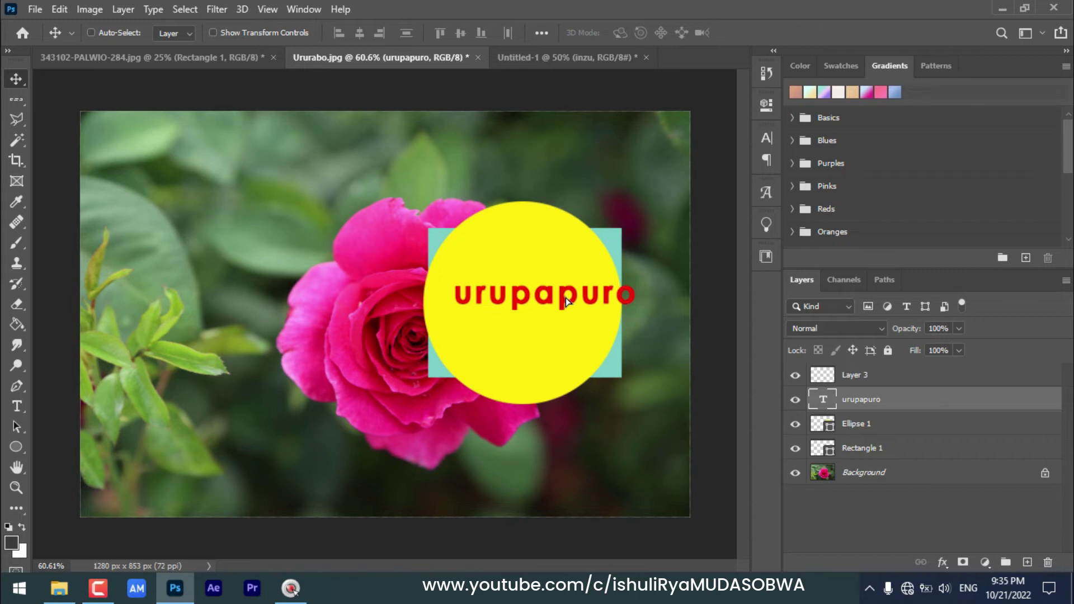
Step: Place the urupapuro text layer between Ellipse 1 and Rectangle 1, and nudge the text right so its end sticks out from behind the circle
left_click_drag(861, 399, 873, 435)
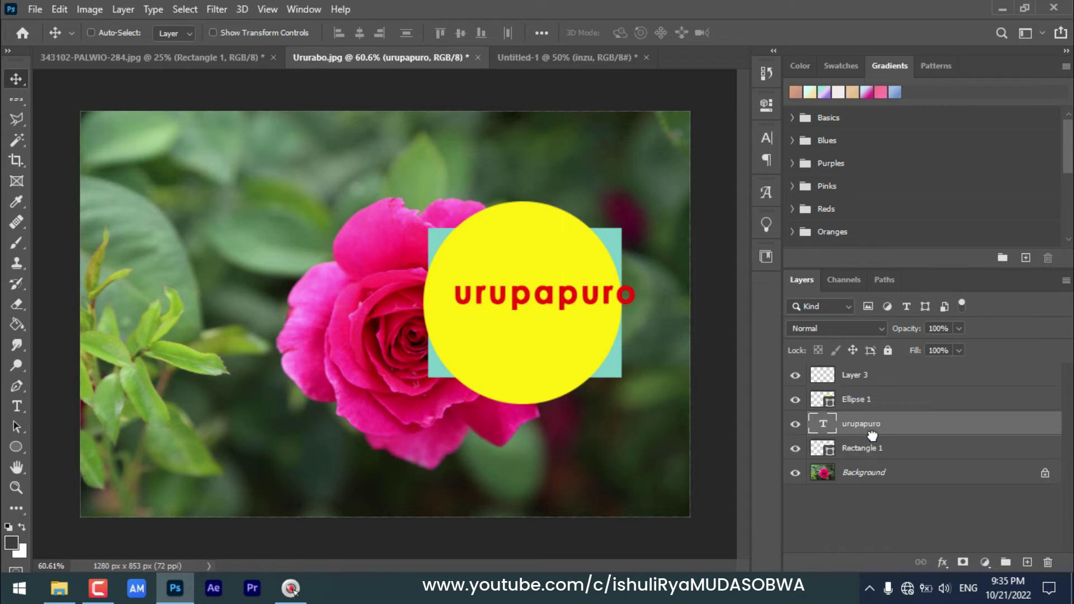
mouse_move(627, 303)
left_mouse_down()
mouse_move(643, 298)
mouse_move(587, 313)
mouse_move(553, 251)
mouse_move(573, 250)
mouse_move(593, 316)
mouse_move(646, 306)
left_mouse_up()
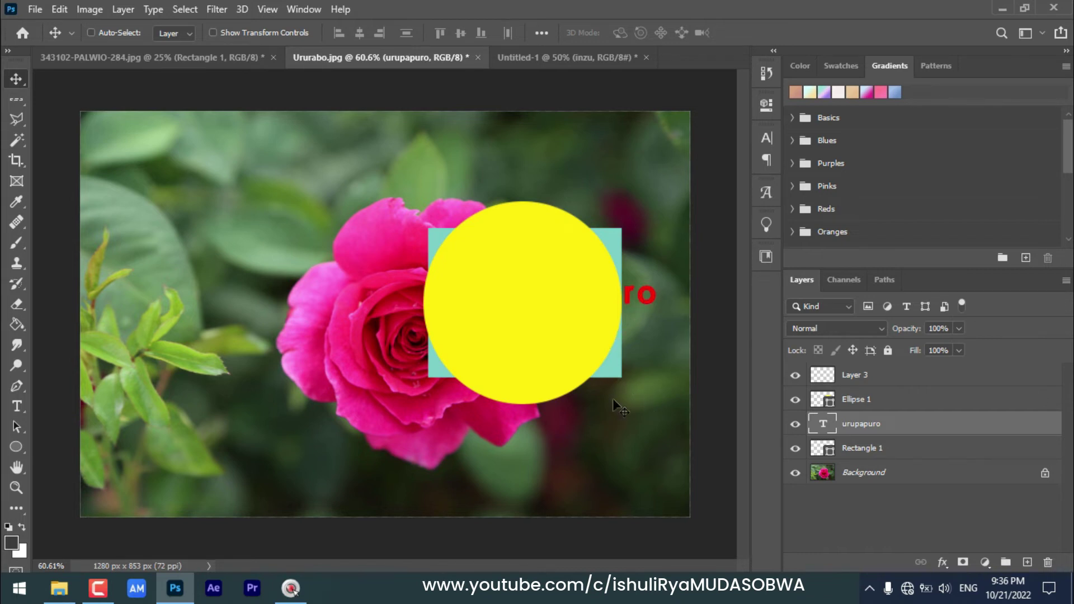
Step: Switch to the Untitled-1 document with the house shapes
left_click(585, 58)
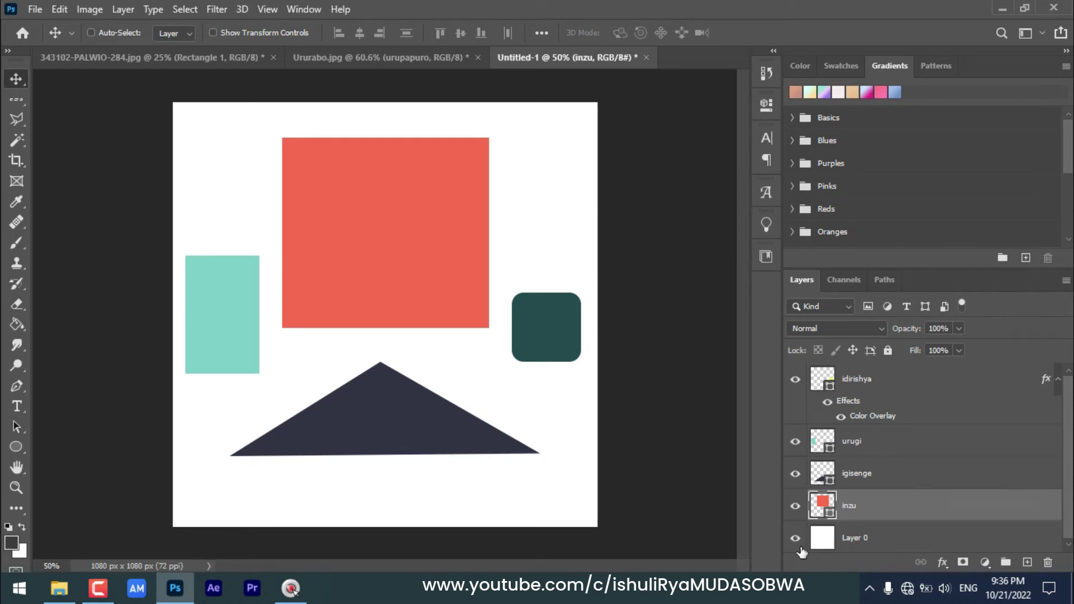
Step: Try shifting the dark igisenge triangle and return it to its place, and move the red inzu square up near the canvas's upper edge
left_click(922, 475)
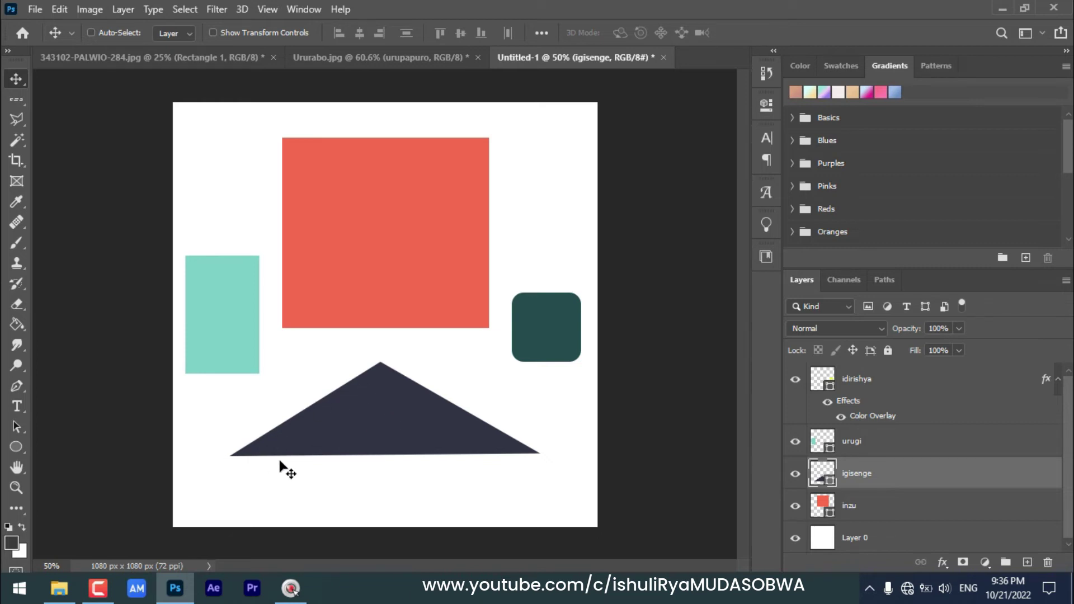
left_click_drag(459, 423, 373, 415)
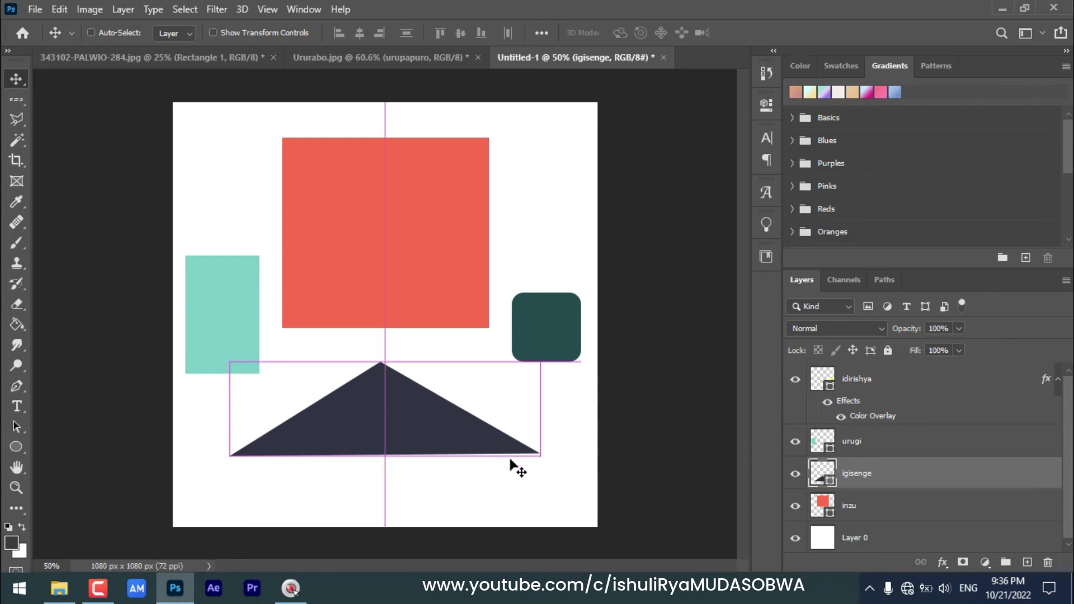
left_click(880, 509)
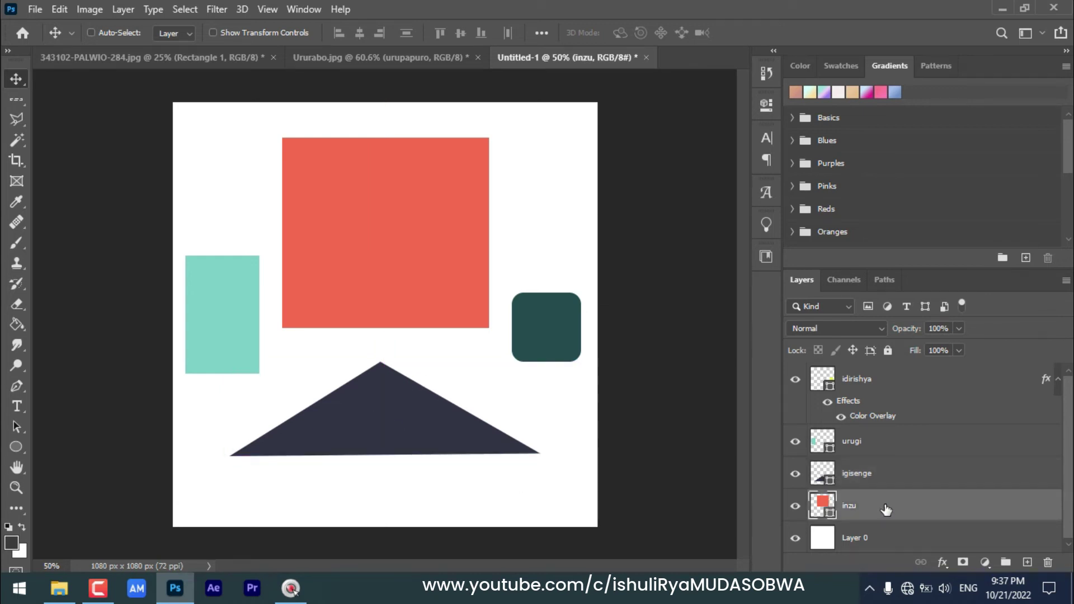
left_click_drag(412, 200, 405, 168)
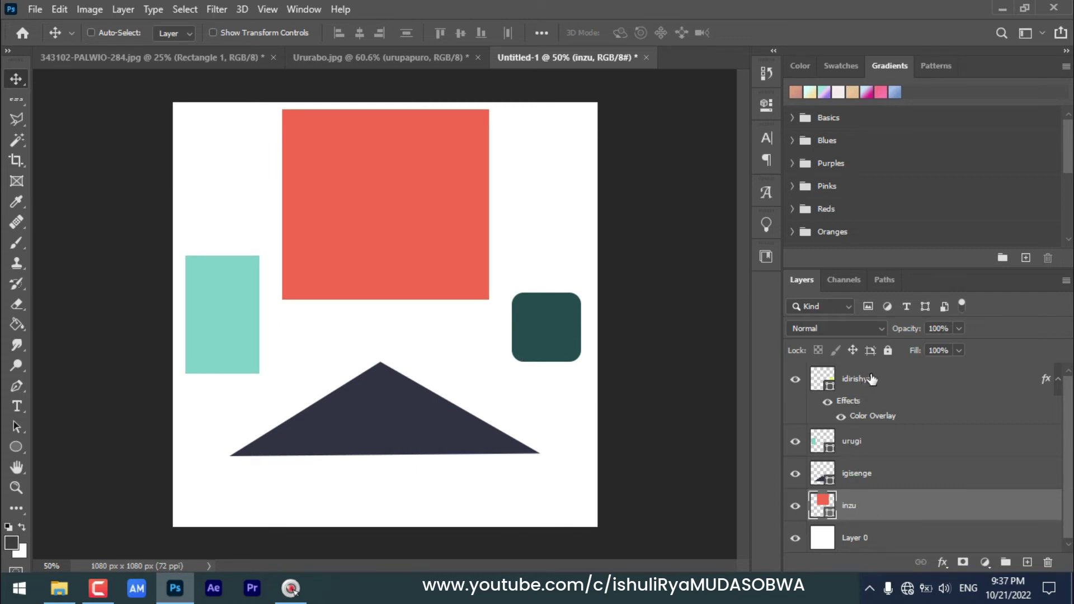
Step: Move the dark igisenge triangle up as the roof and position the red inzu square directly beneath it as the wall
left_click(898, 379)
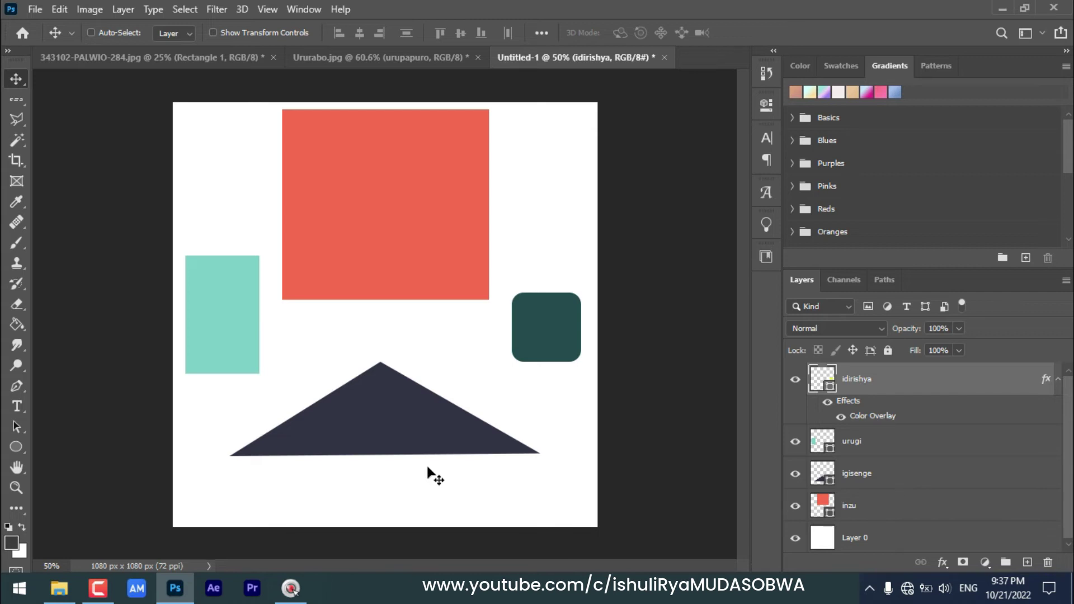
left_click(928, 475)
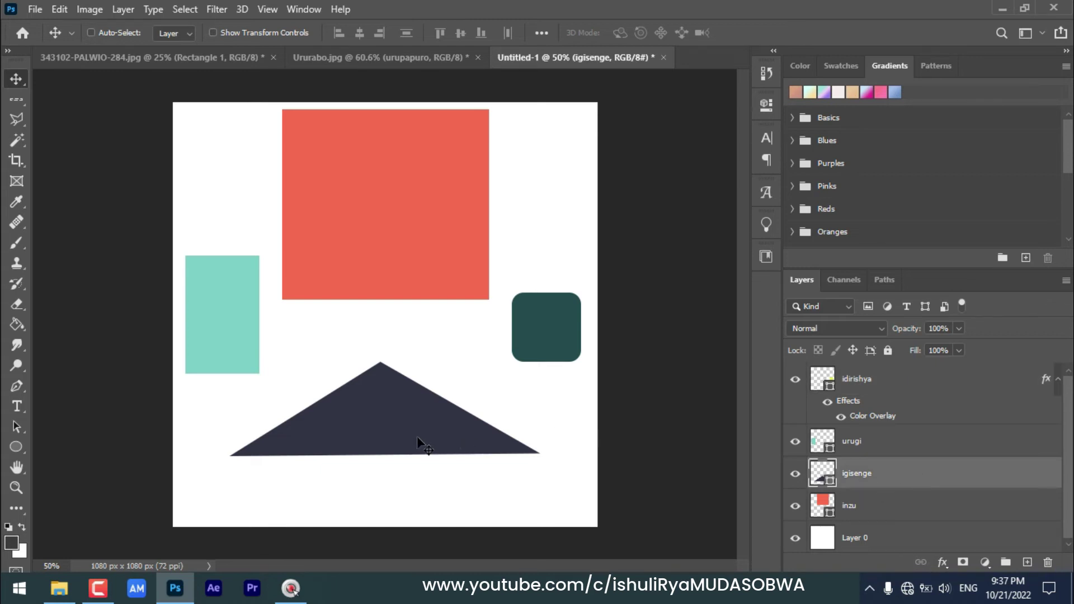
left_click_drag(425, 395, 418, 205)
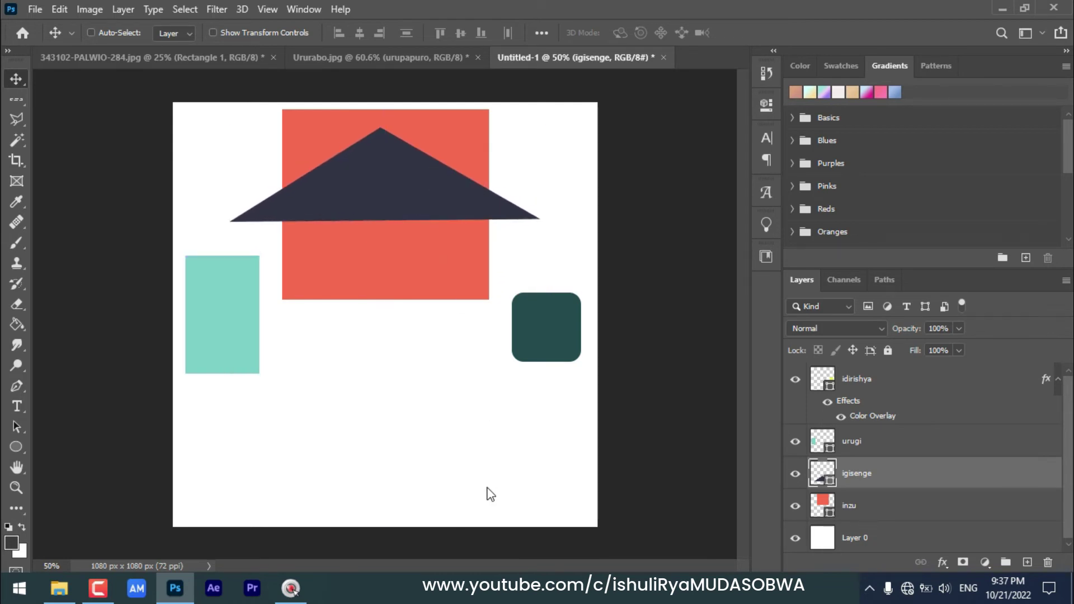
left_click(874, 507)
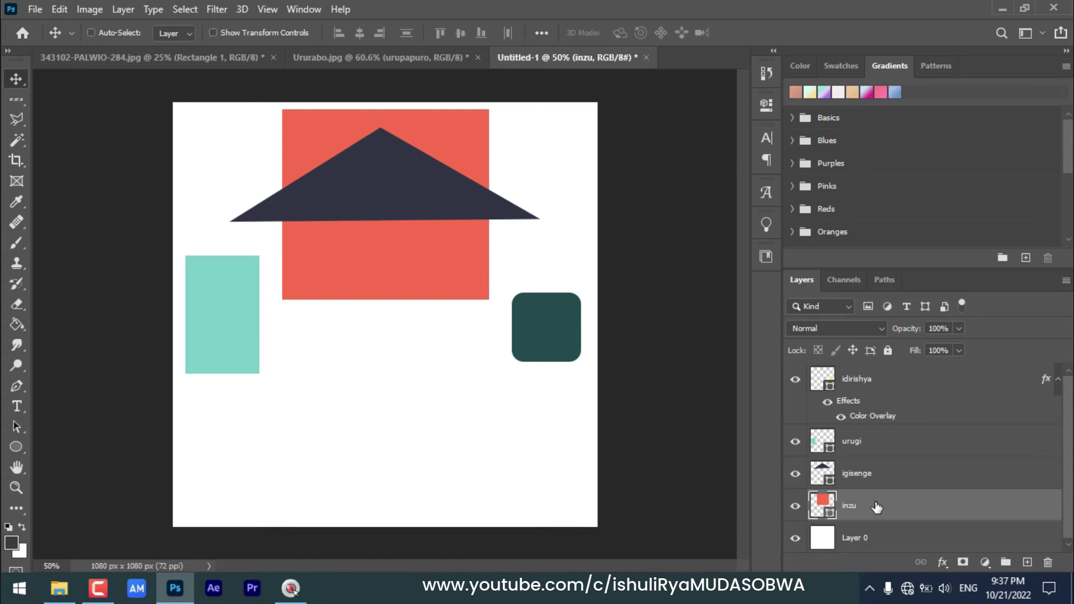
left_click_drag(411, 246, 404, 344)
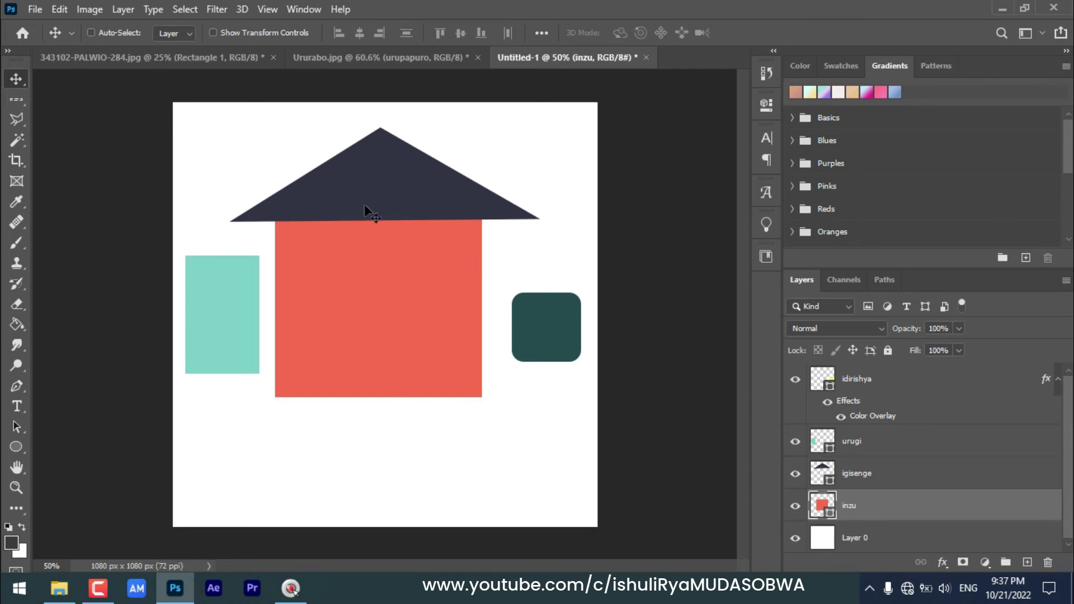
Step: Try the inzu layer in front of igisenge, and return it to its place between igisenge and Layer 0
left_click_drag(928, 512, 921, 469)
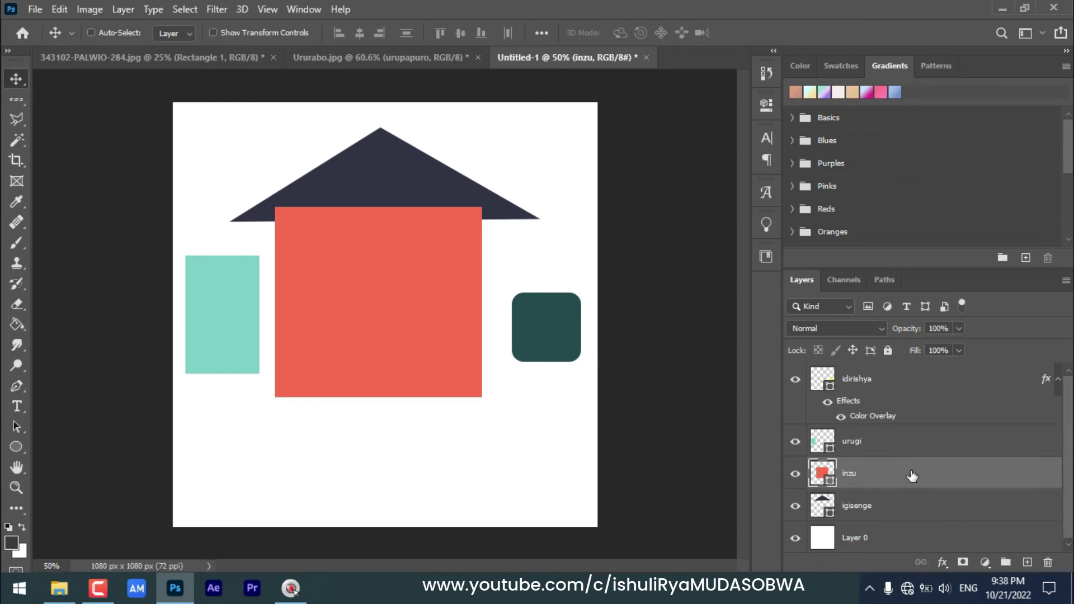
left_click_drag(881, 475, 882, 519)
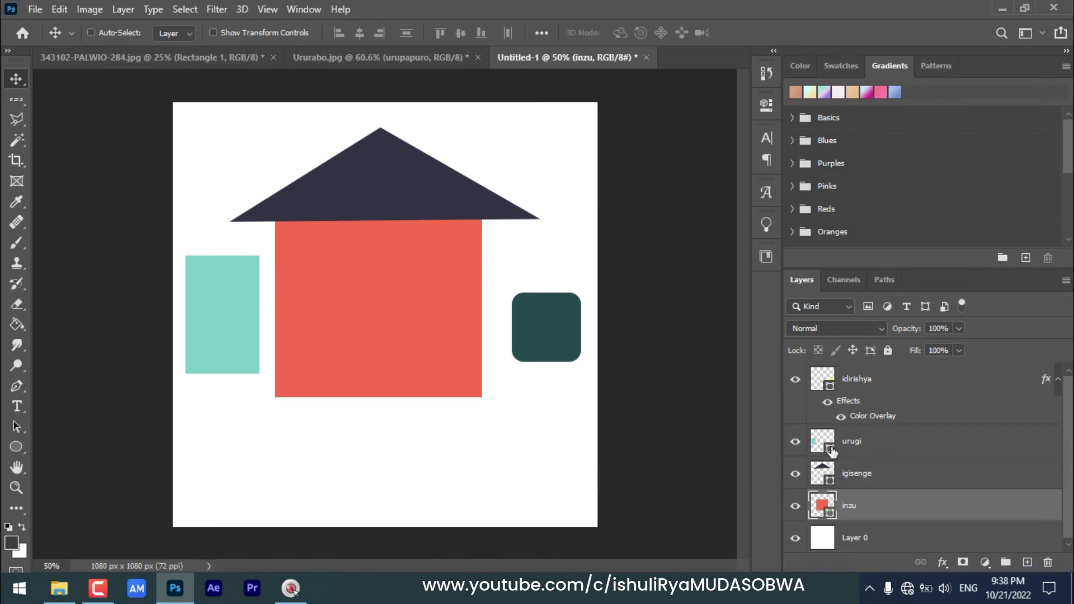
Step: Move the mint-green urugi rectangle onto the left half of the red wall as the door
left_click(889, 441)
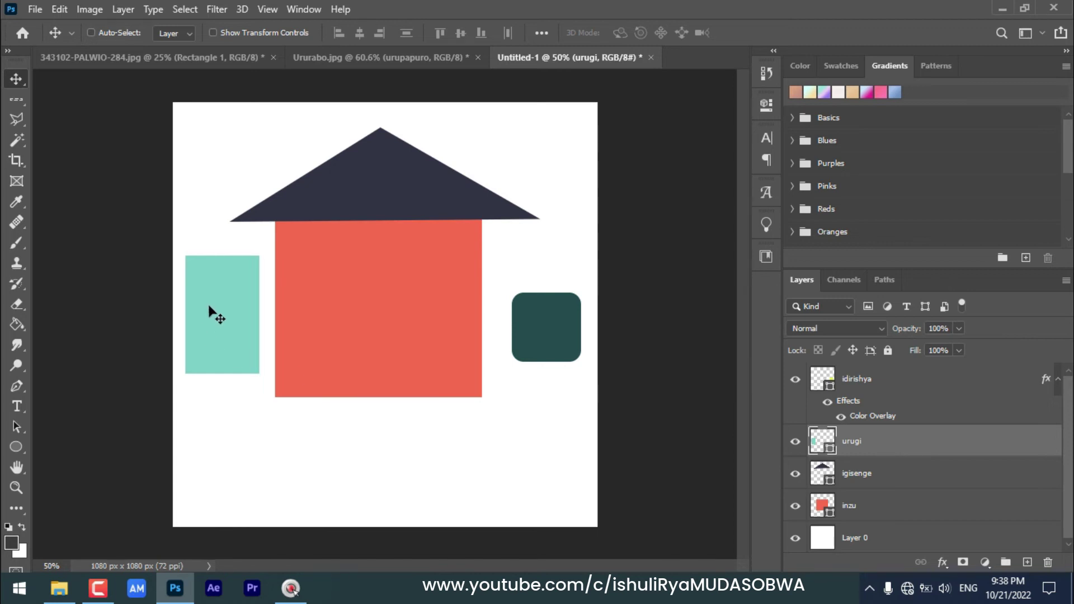
left_click_drag(209, 307, 325, 302)
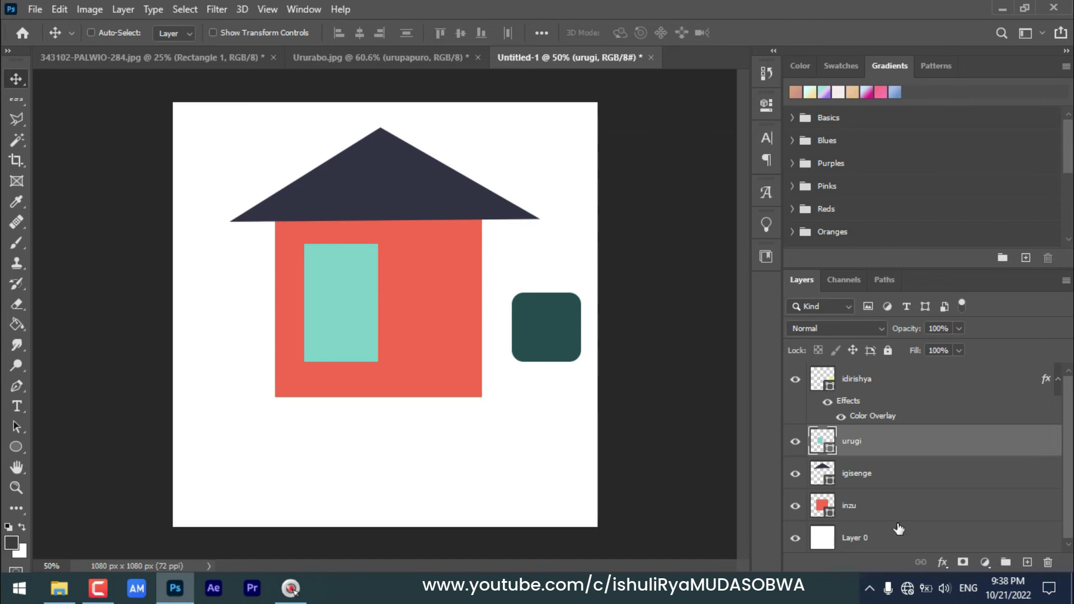
Step: Try the urugi layer behind inzu with the door shifted left, and restack it between igisenge and inzu with the door on the wall's left half
left_click_drag(885, 446, 871, 514)
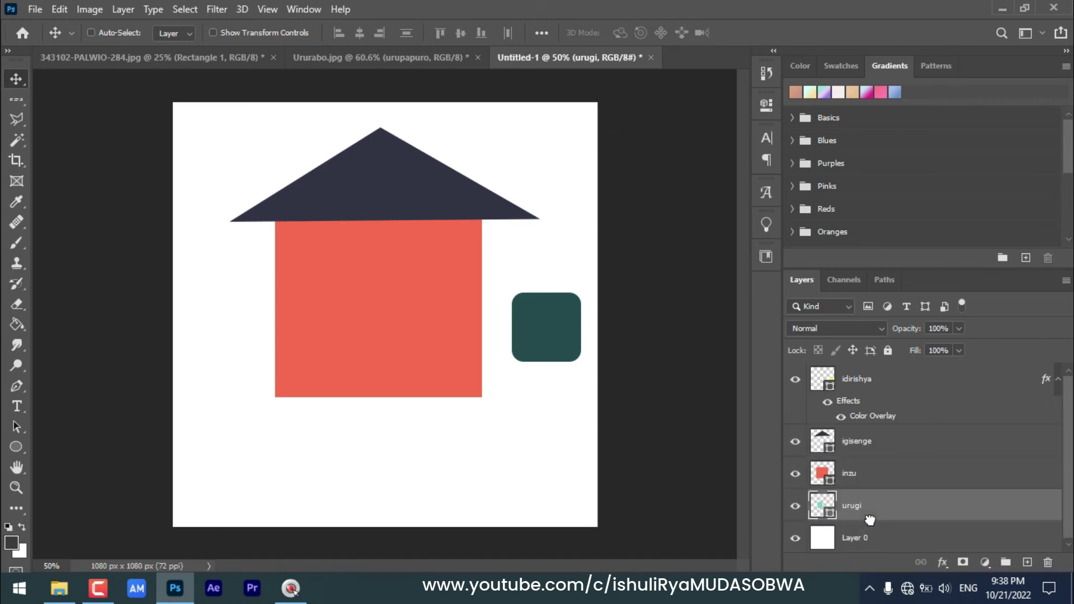
left_click_drag(364, 294, 306, 303)
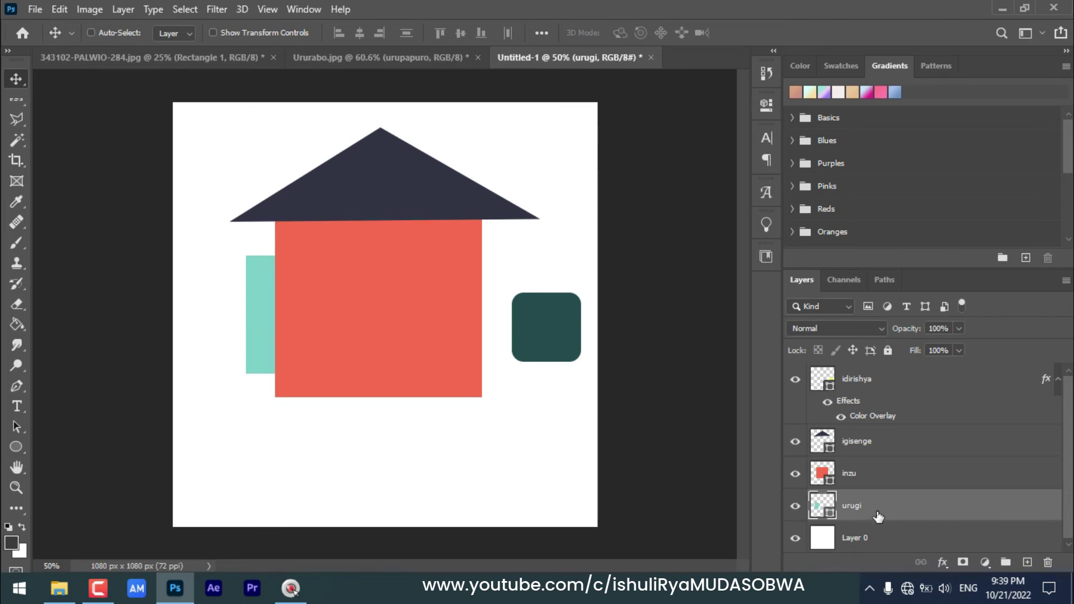
left_click_drag(888, 513, 885, 460)
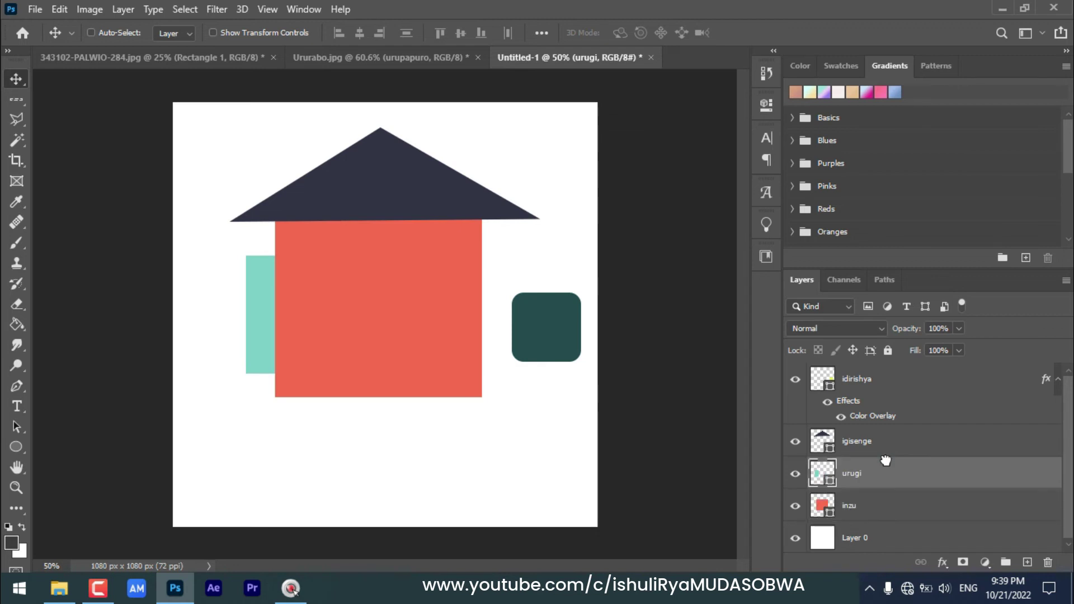
left_click_drag(317, 309, 361, 309)
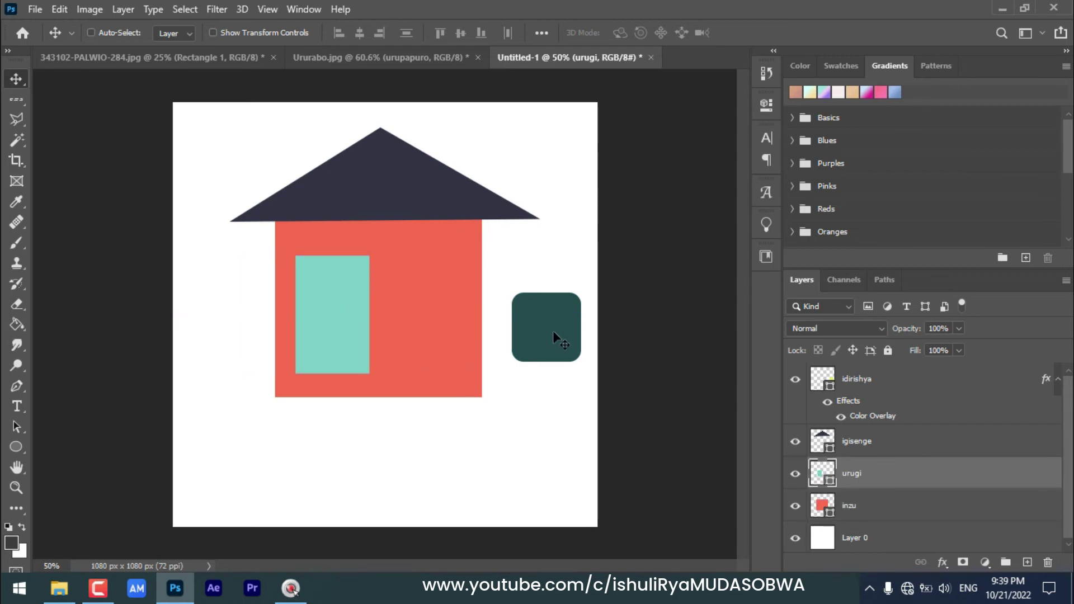
Step: Move the dark green idirishya rounded square onto the red wall, to the right of the door, as the window
left_click(933, 381)
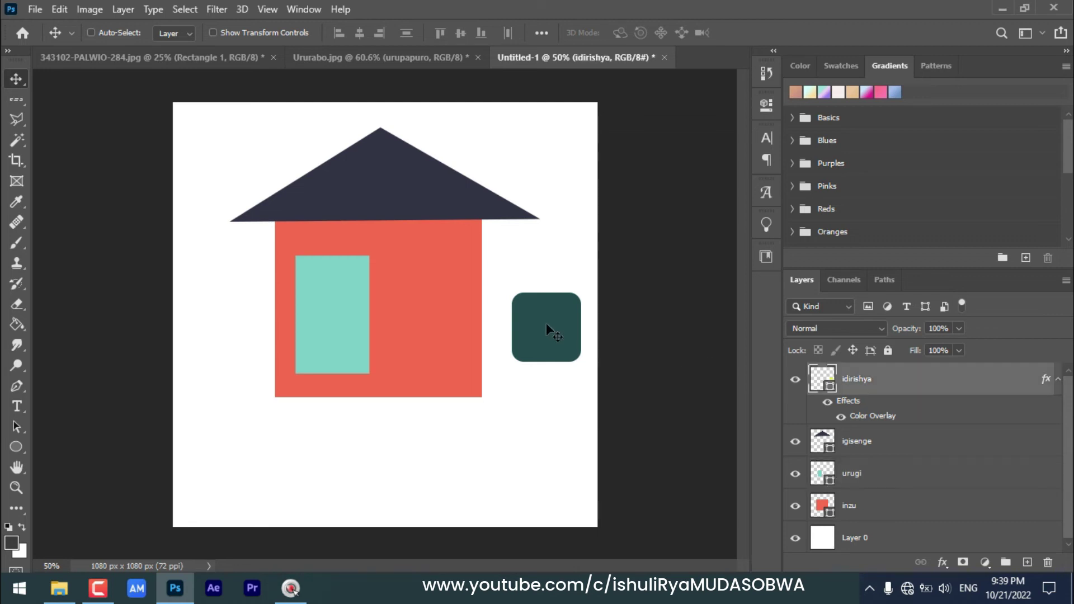
left_click_drag(515, 321, 427, 304)
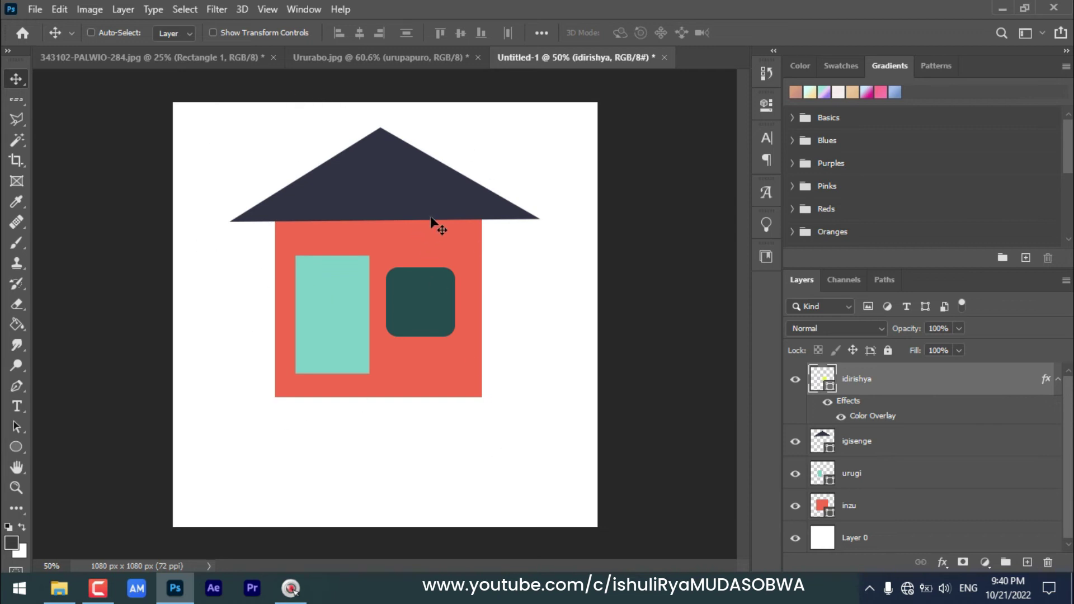
Step: In the Ururabo.jpg document, bring the urupapuro layer to the front of the stack and move the text left onto the yellow circle
left_click(394, 57)
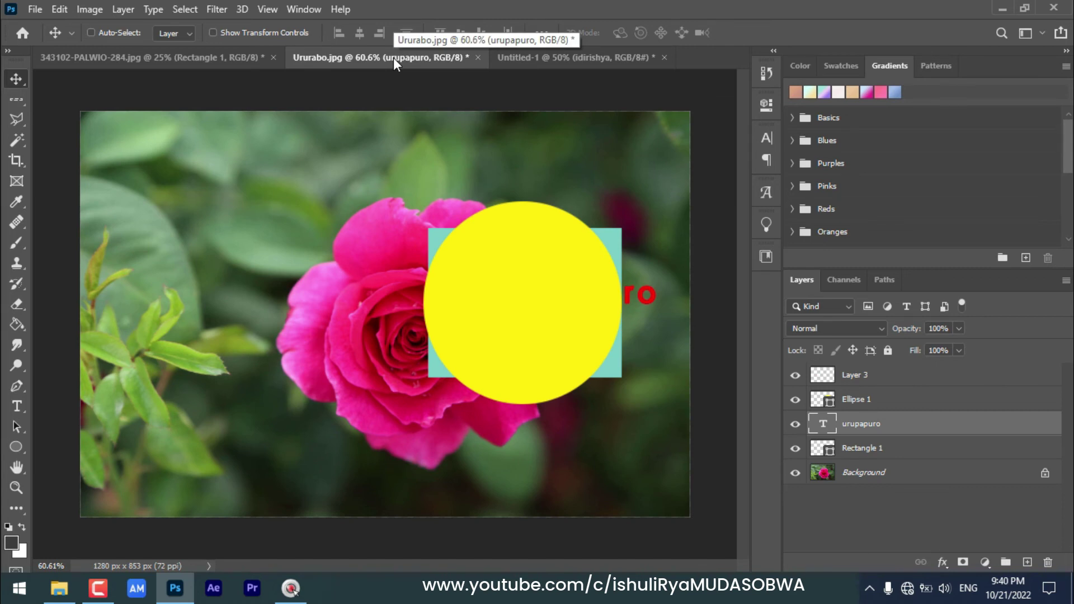
key("ctrl")
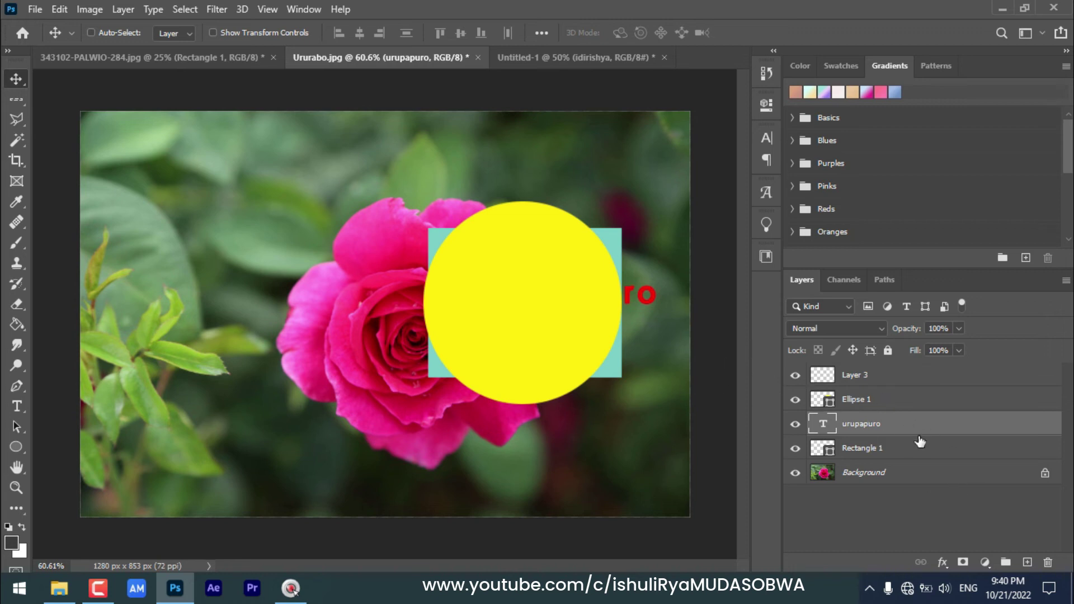
left_click_drag(930, 432, 923, 371)
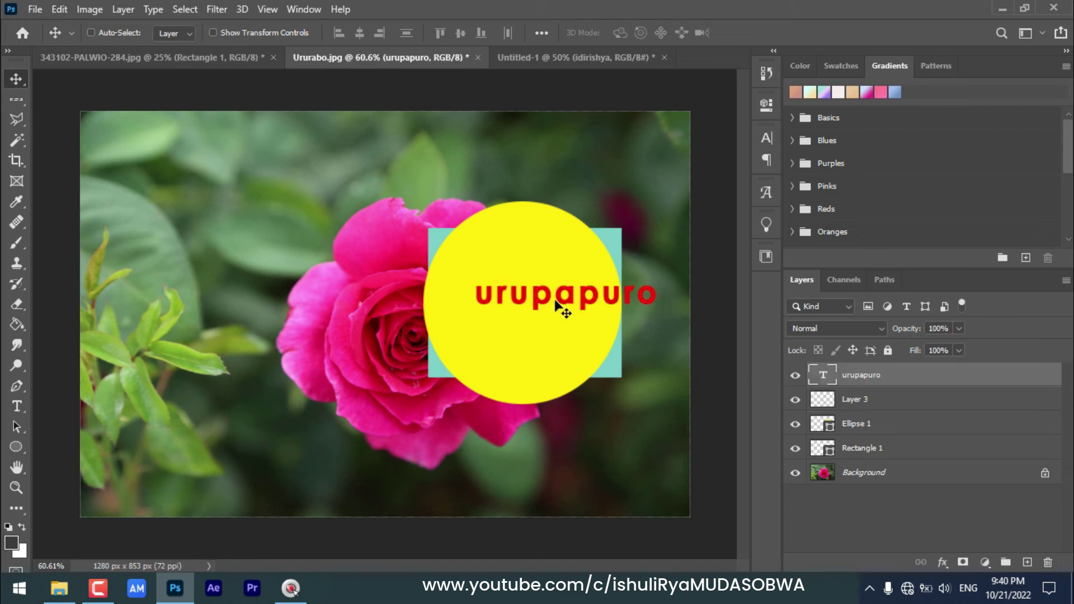
left_click_drag(570, 302, 534, 300)
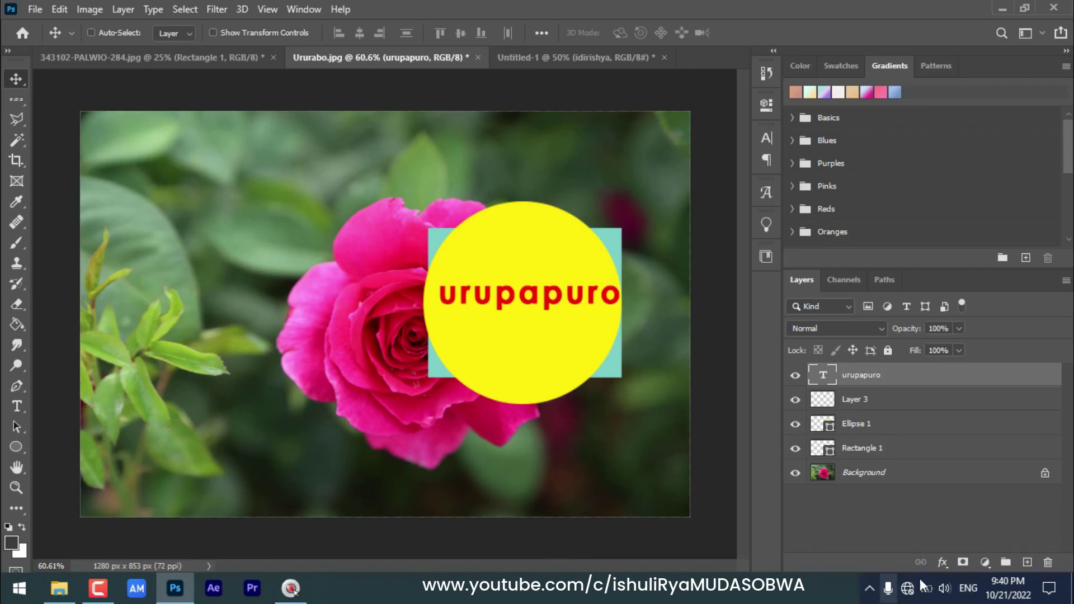
Step: Delete the urupapuro, Ellipse 1 and Rectangle 1 layers from the rose document
left_click(1048, 562)
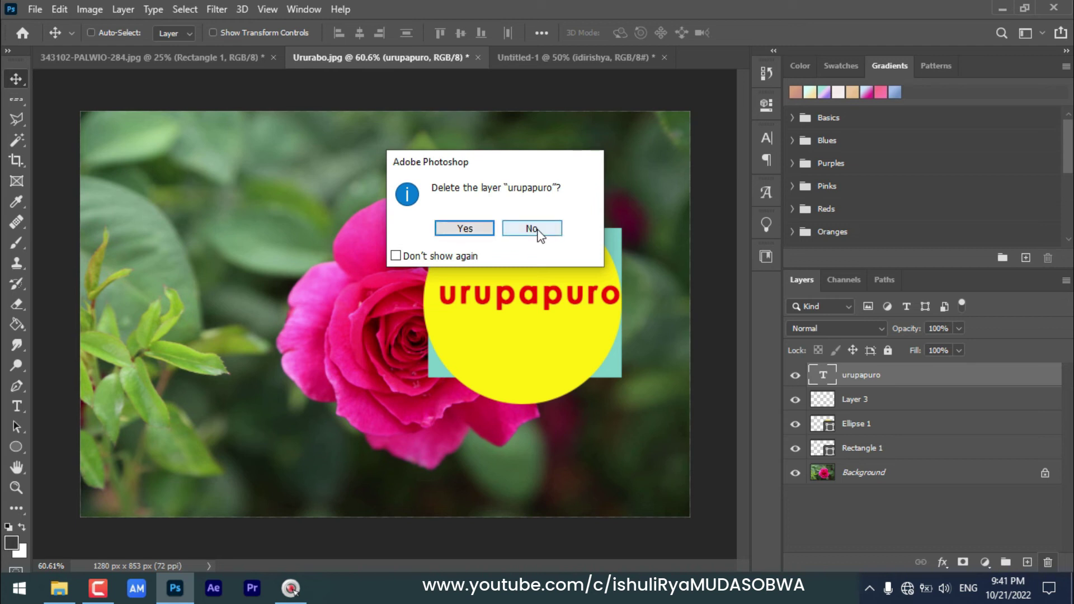
left_click(465, 230)
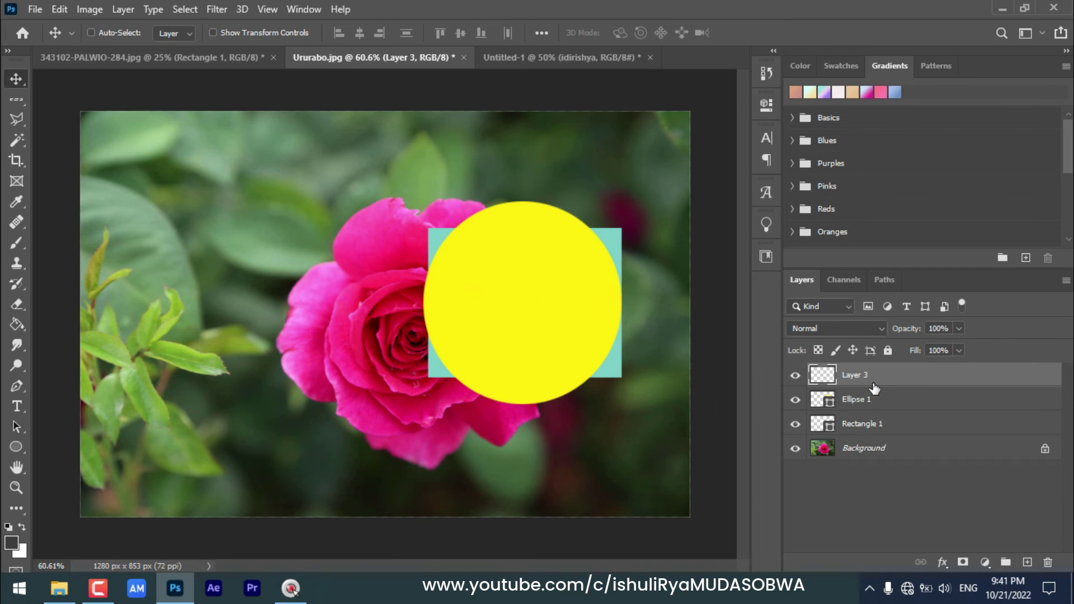
left_click(885, 409)
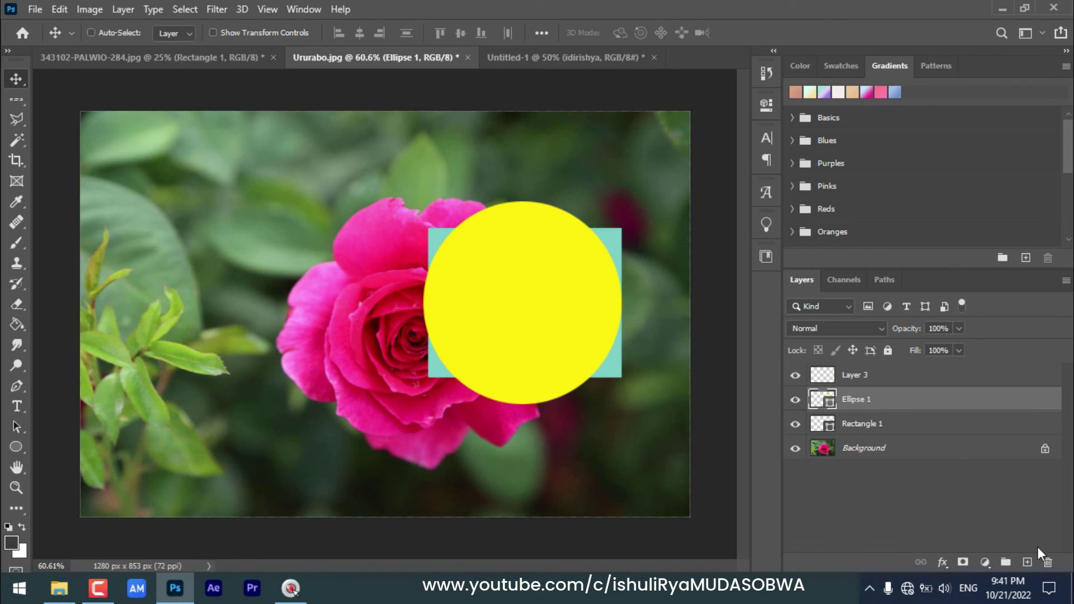
left_click(1048, 564)
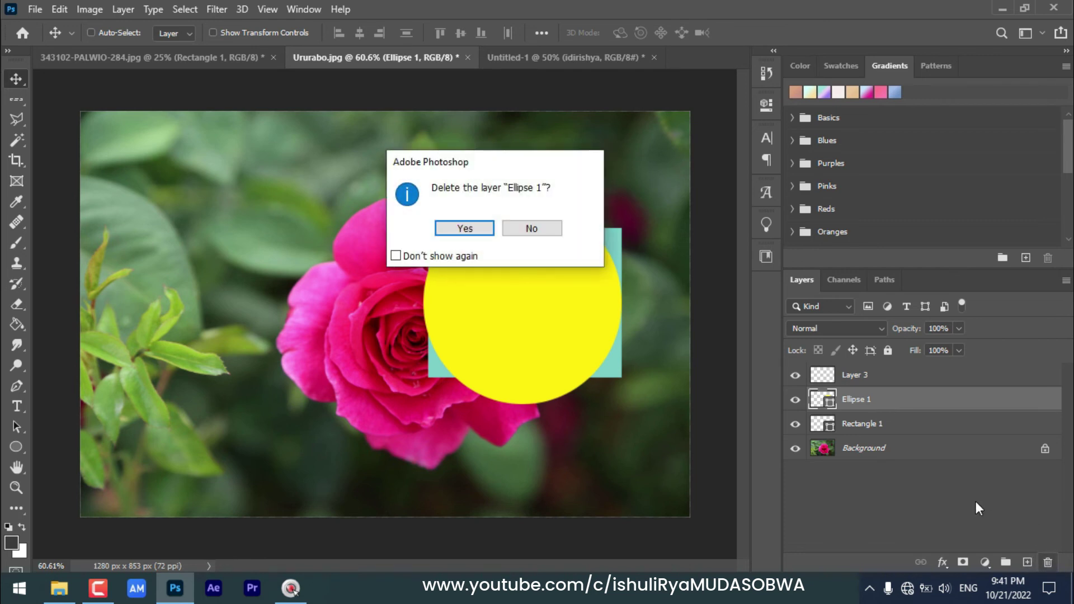
left_click(465, 229)
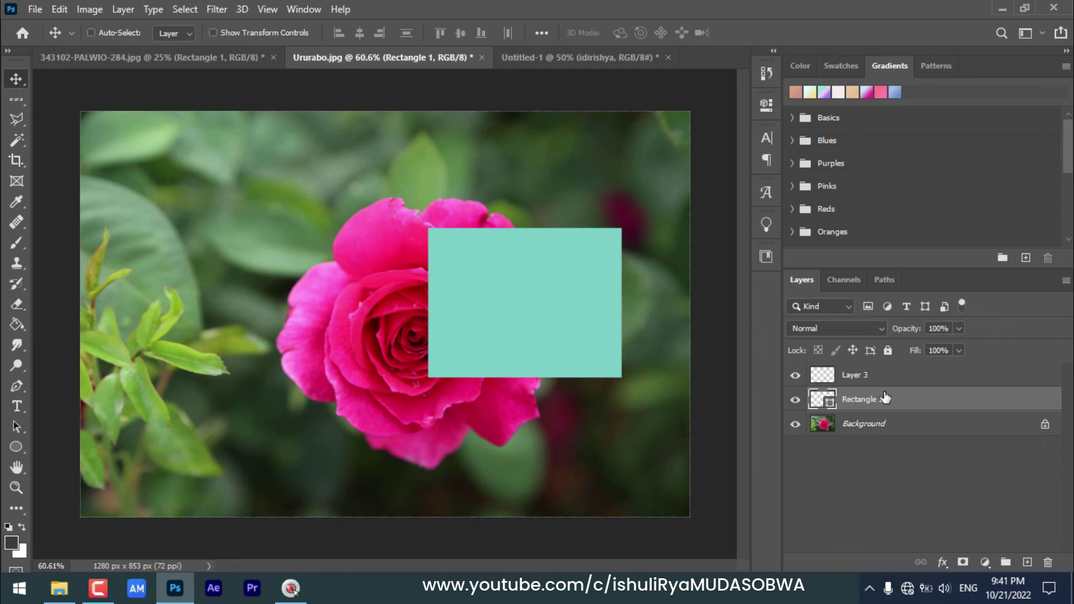
left_click_drag(885, 398, 1049, 563)
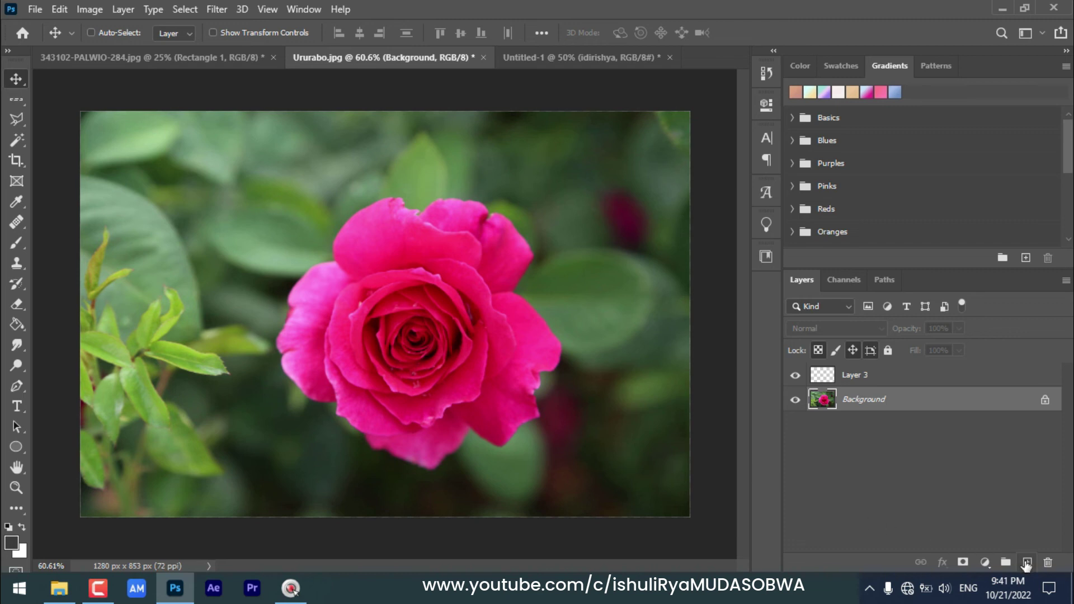
Step: Add three new empty layers directly above the Background layer
left_click(1027, 562)
left_click(1027, 562)
left_click(1028, 562)
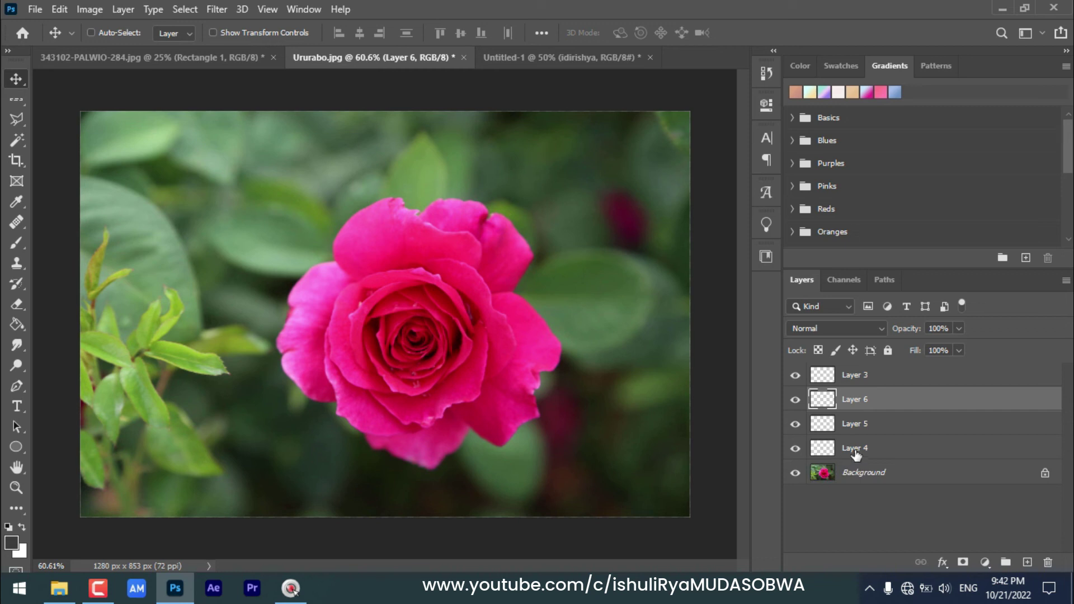
Step: Label Layer 4 with the Orange layer color
left_click(895, 450)
right_click(801, 460)
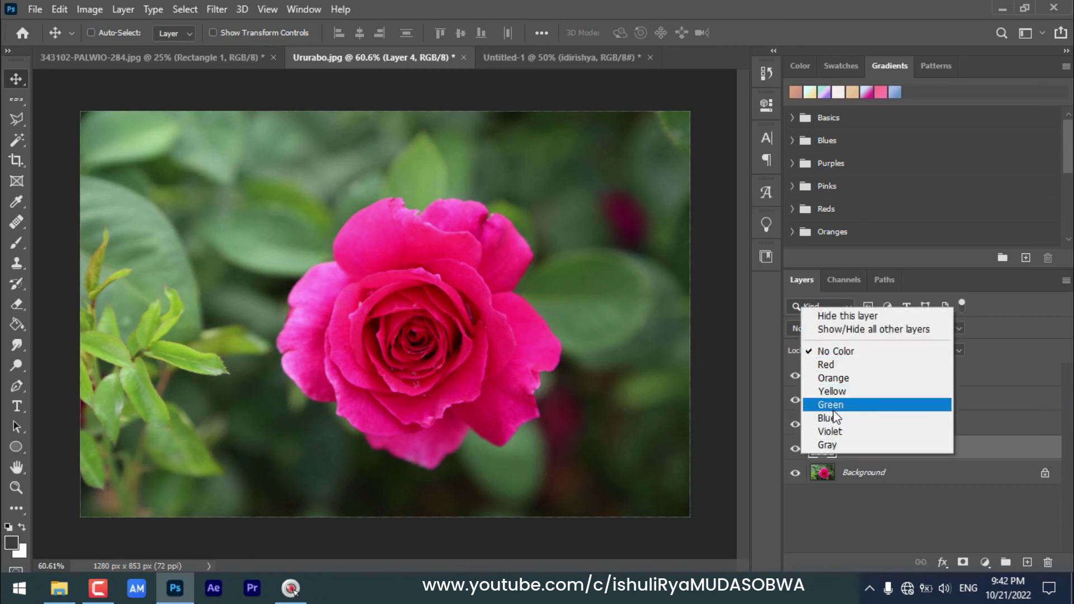
left_click(828, 377)
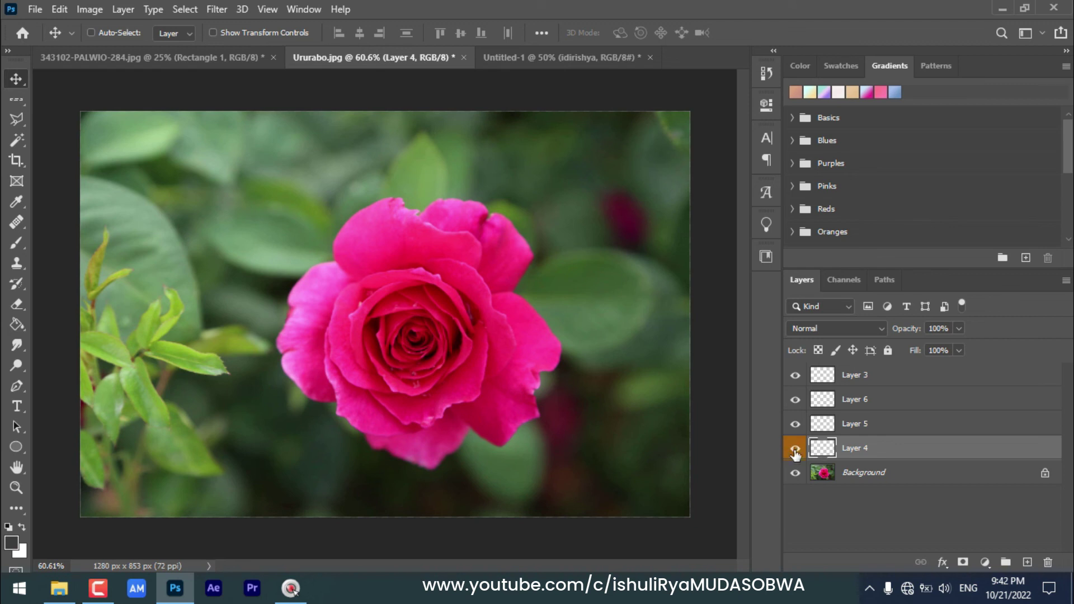
Step: Label Layer 5 with the Green layer color
left_click(886, 425)
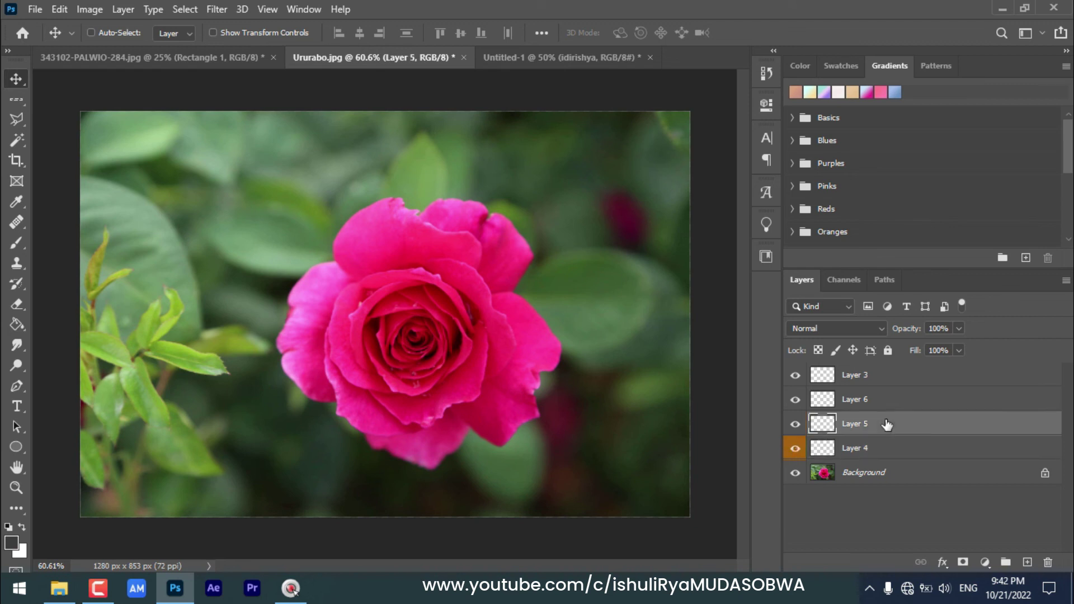
right_click(801, 423)
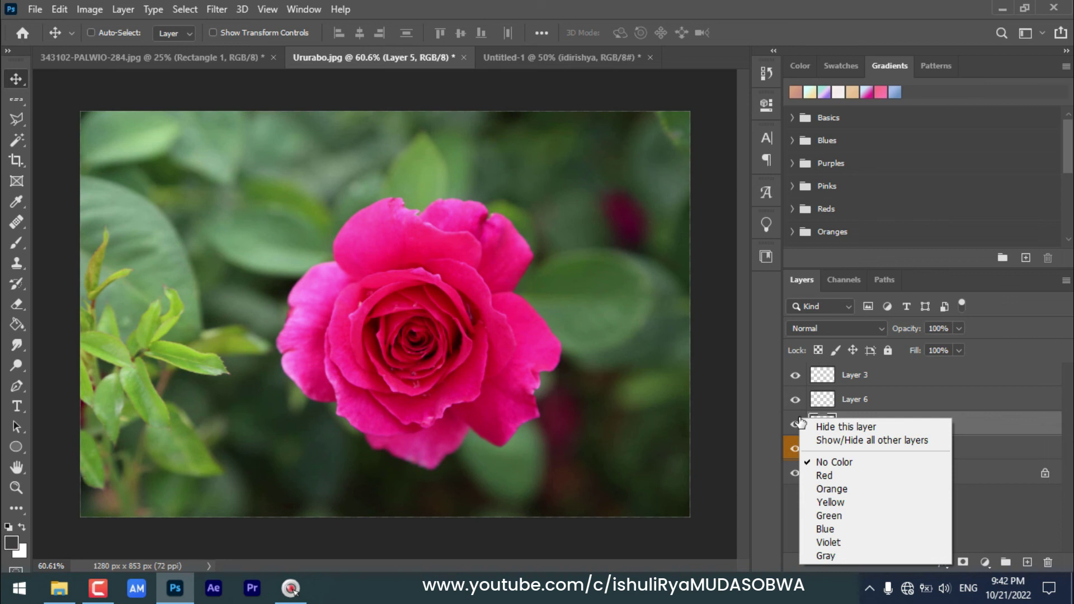
left_click(829, 515)
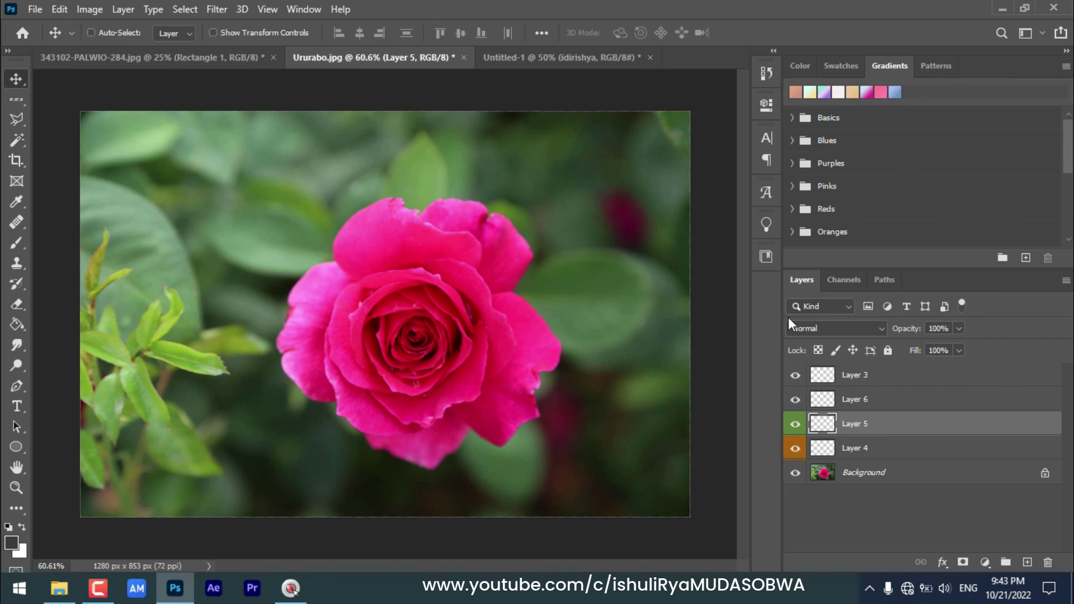
Step: Review the layer names in the house document and rename Layer 4 in the rose document to Igitabo
left_click(566, 56)
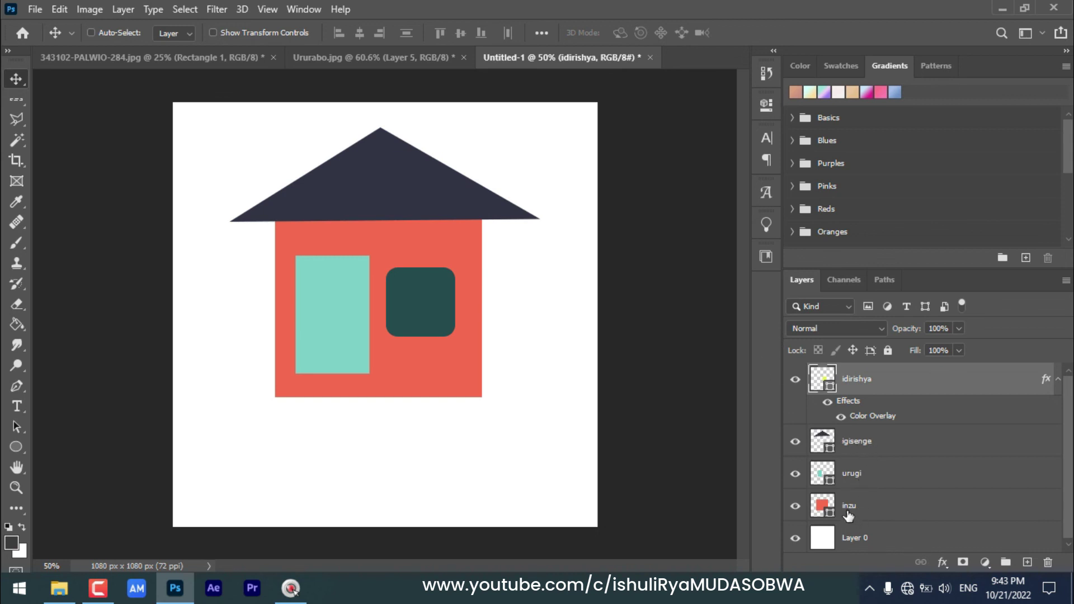
left_click(397, 56)
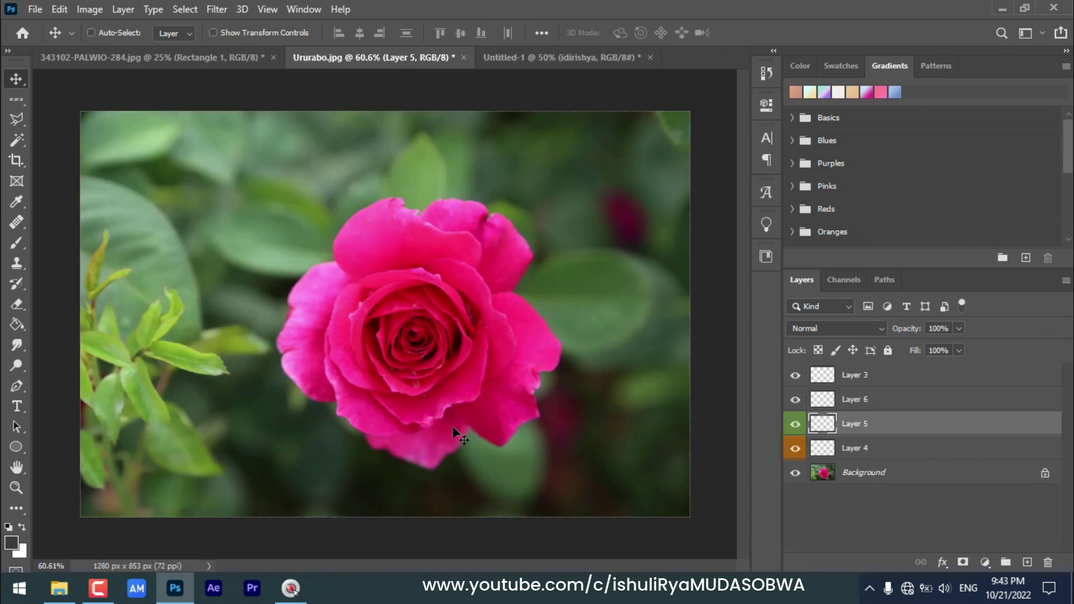
left_click(896, 451)
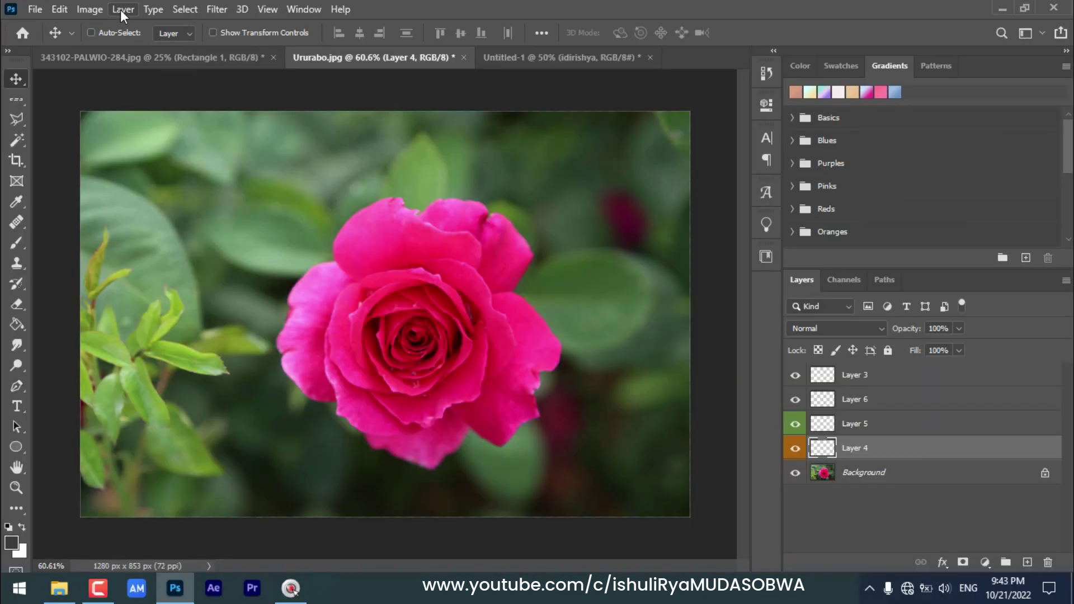
left_click(120, 9)
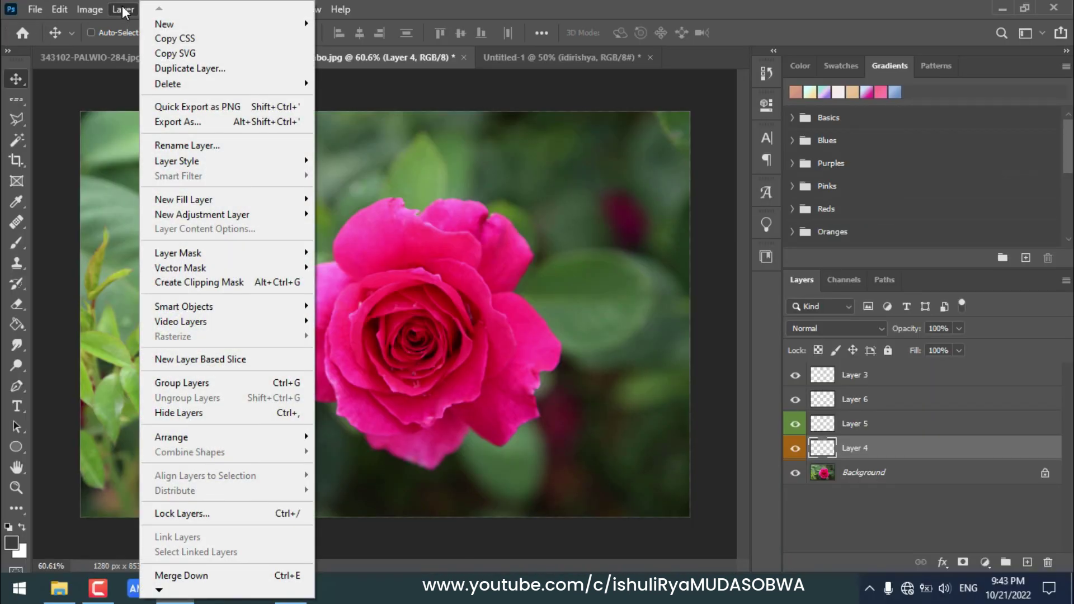
left_click(202, 147)
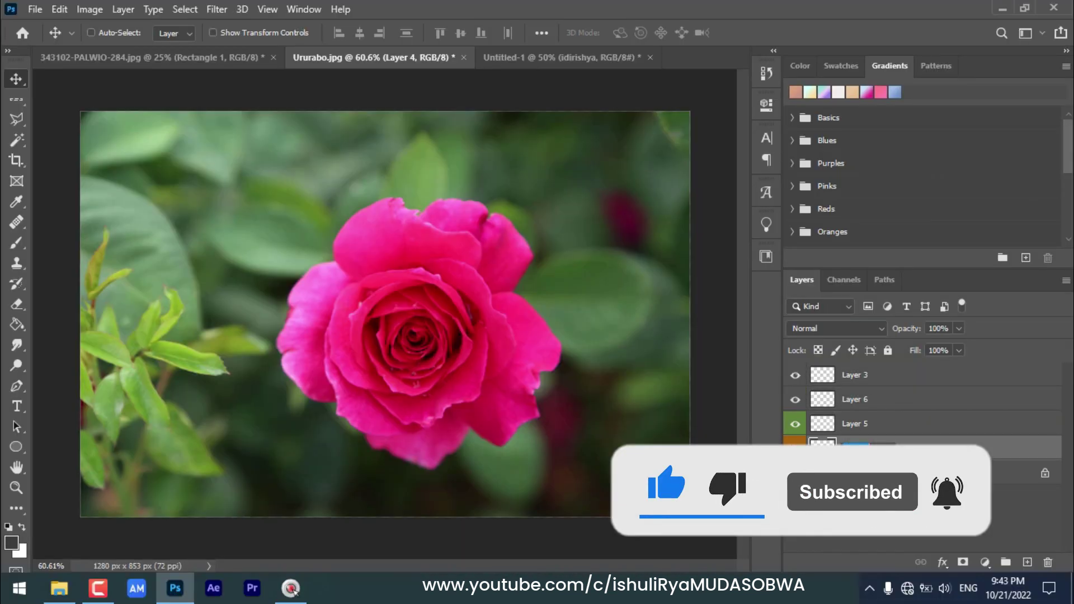
key("BackSpace")
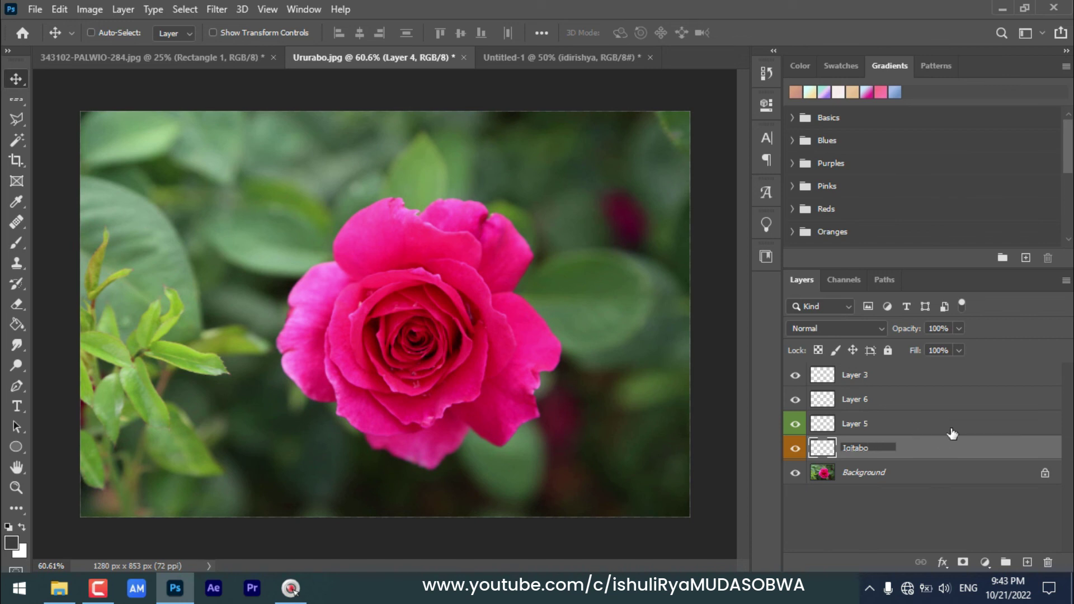
key("Return")
Step: Rename Layer 3 in the rose document to Ikaramu
left_click(878, 378)
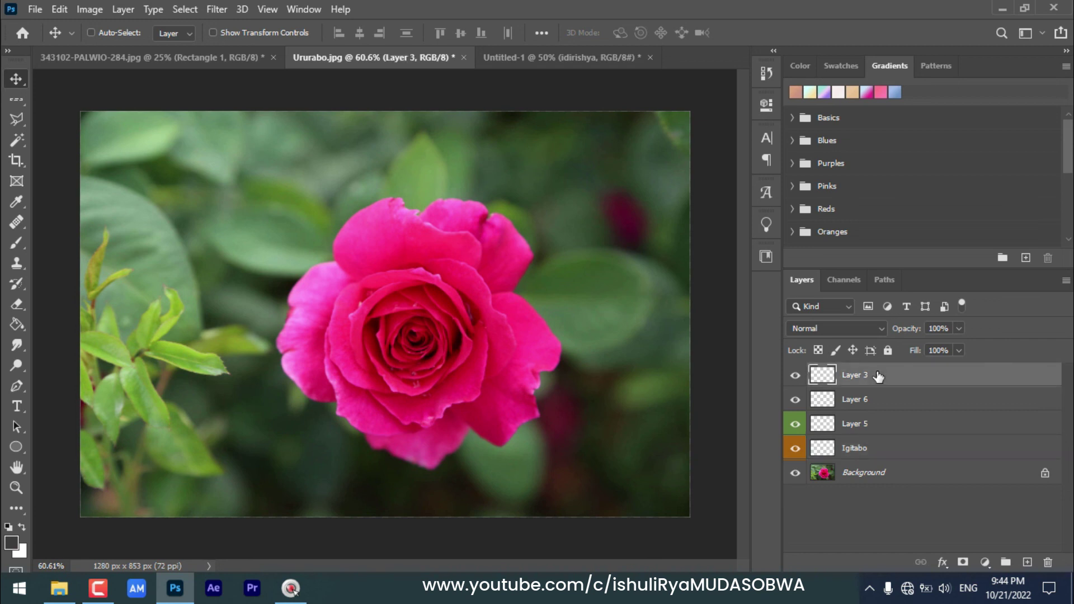
left_click(124, 9)
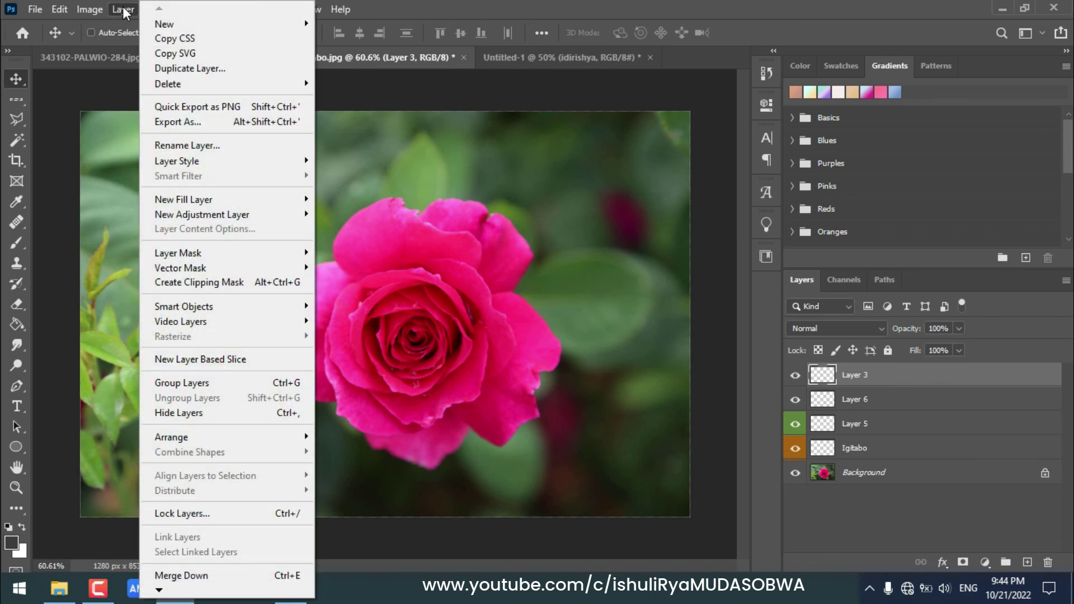
left_click(185, 146)
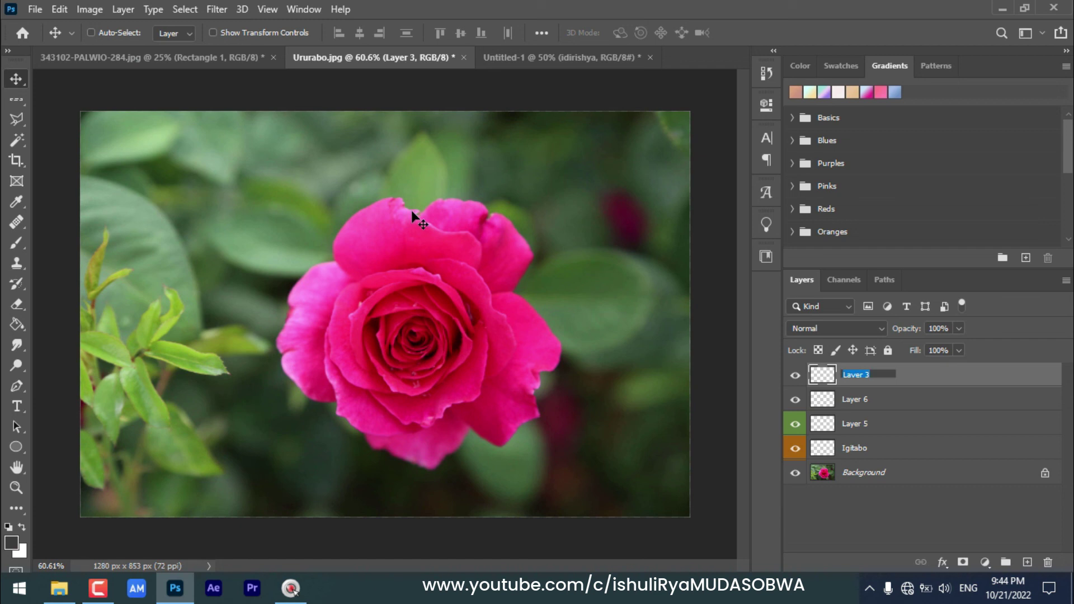
type("Ikaramu")
left_click(723, 395)
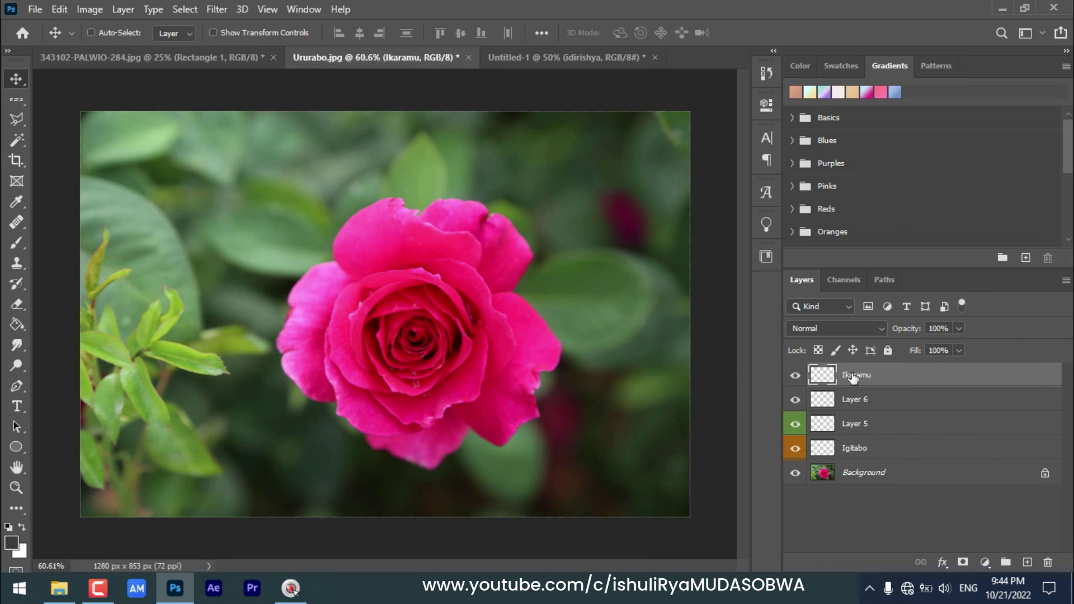